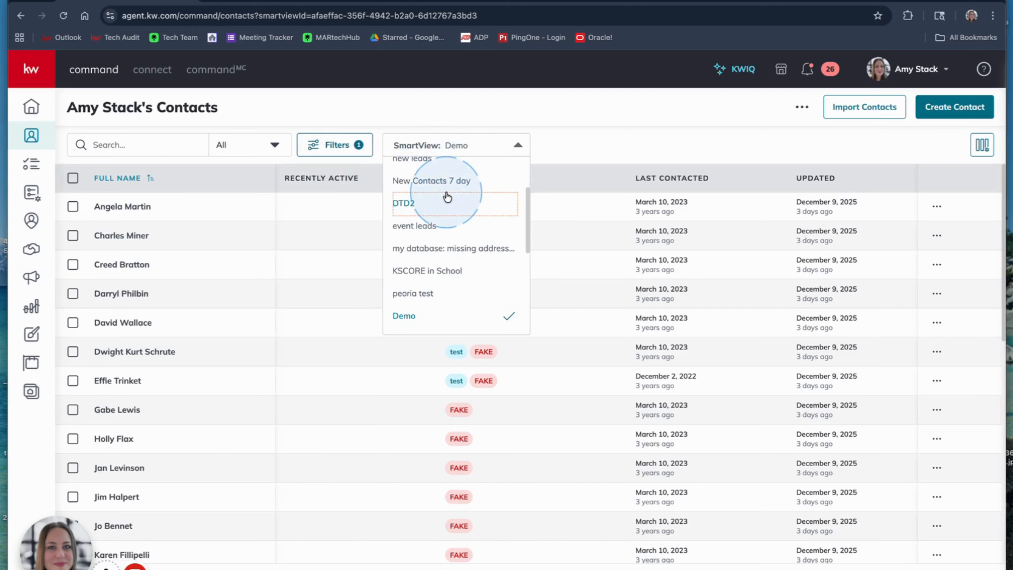
# Switch the contacts list to the All Contacts SmartView and search for the contact by full name.
pyautogui.scroll(3, 445, 196)
pyautogui.click(406, 219)
pyautogui.click(140, 144)
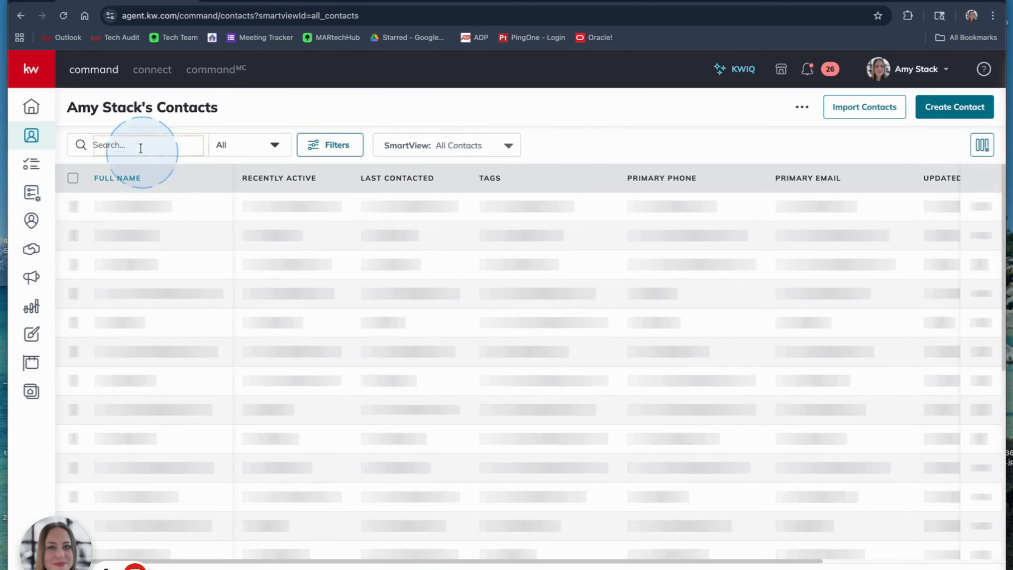
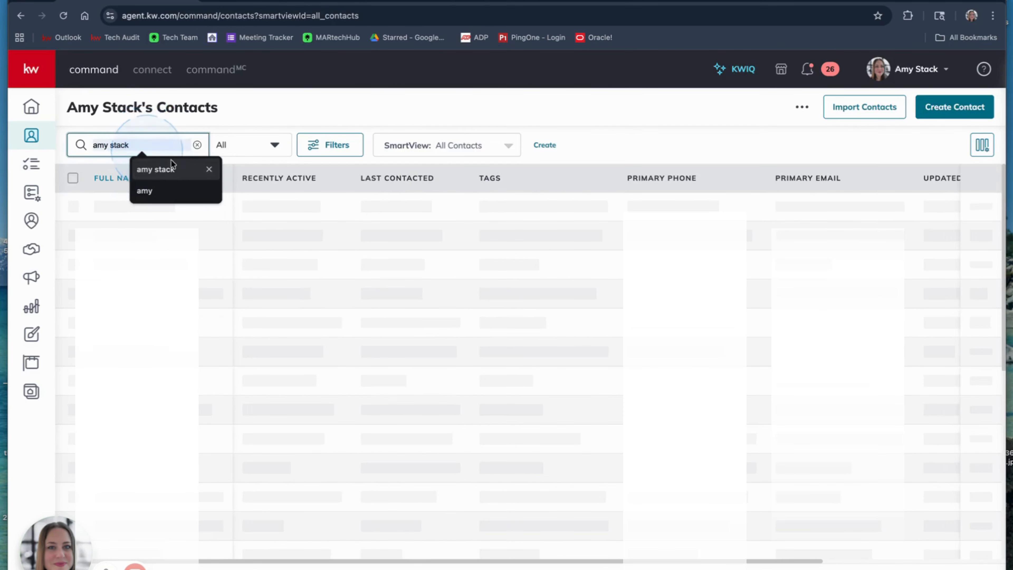
pyautogui.click(174, 170)
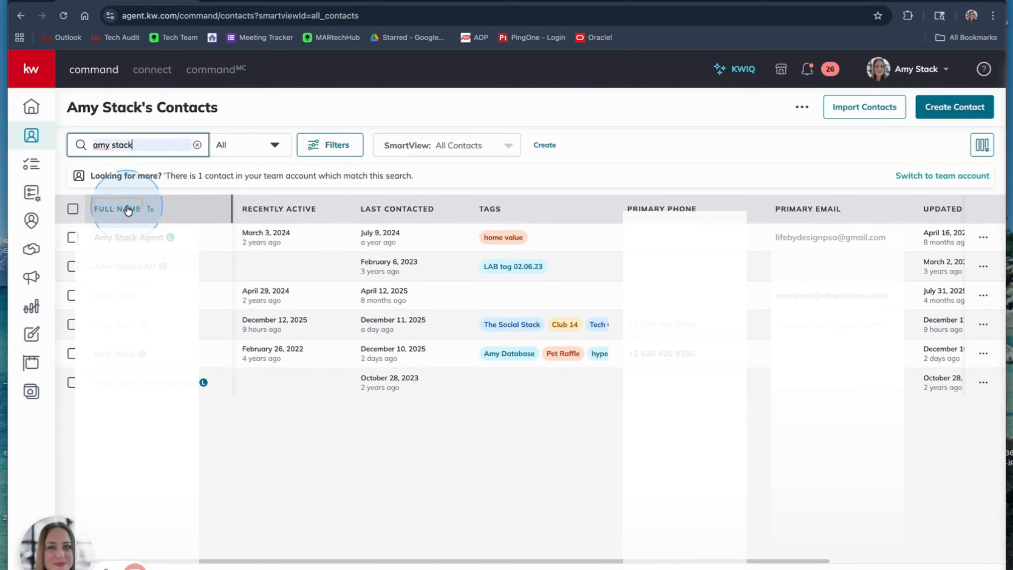
# Open the first matching contact and advance three records to the one tagged The Social Stack and Club 14.
pyautogui.click(127, 207)
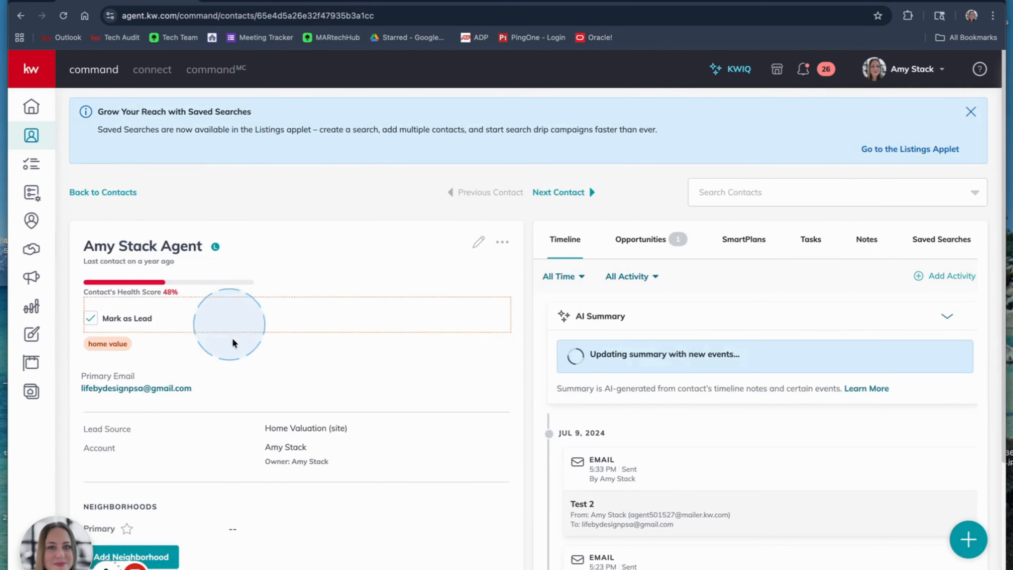
pyautogui.click(572, 199)
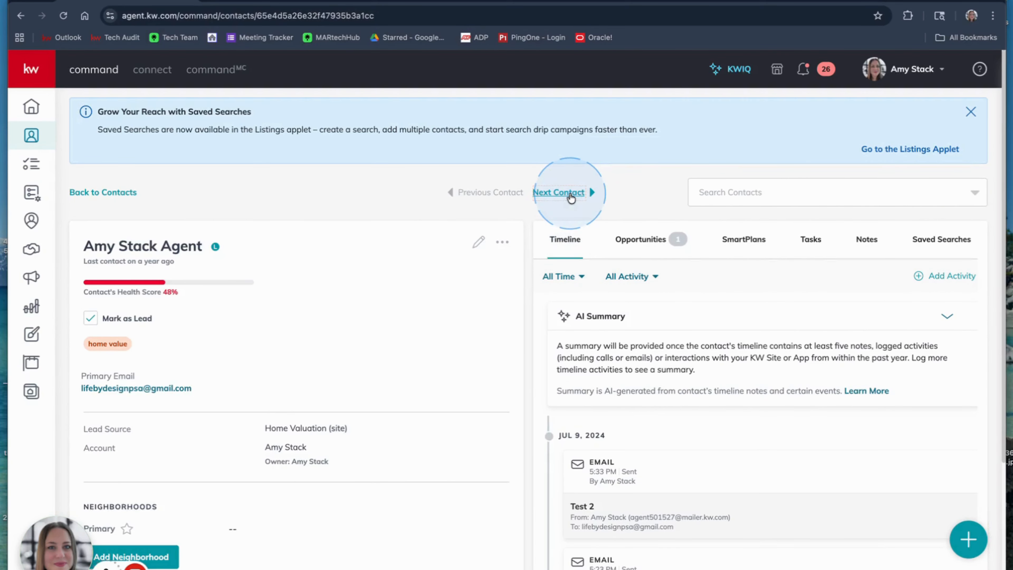
pyautogui.click(572, 198)
pyautogui.click(572, 199)
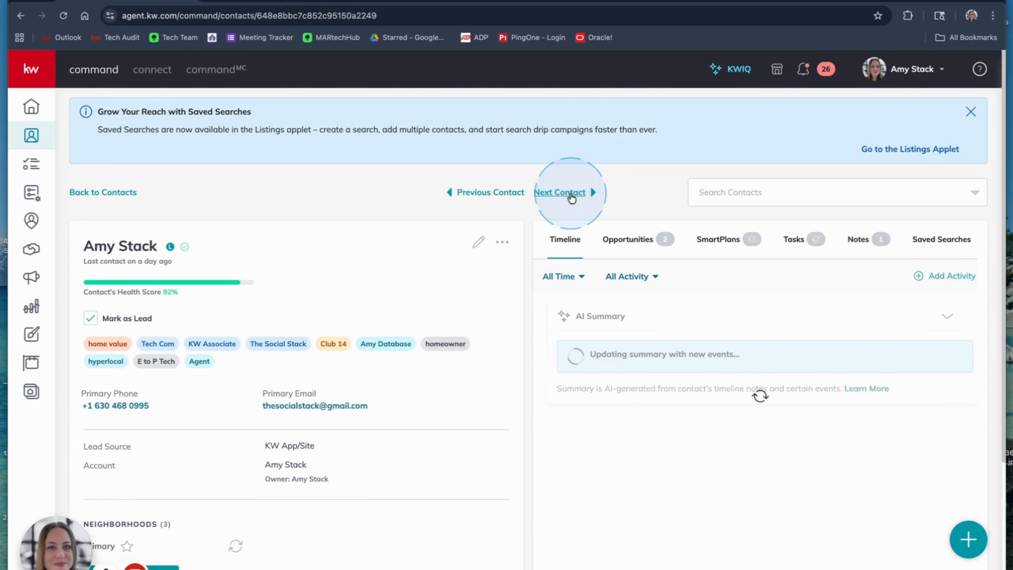
# Start a new Command Email to this contact from the primary email address.
pyautogui.click(290, 412)
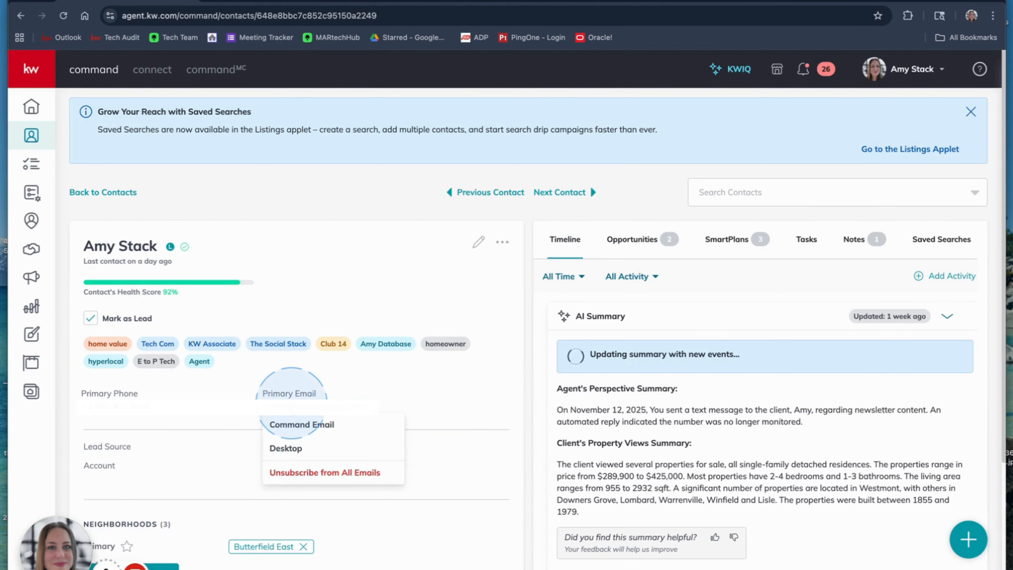
pyautogui.click(313, 423)
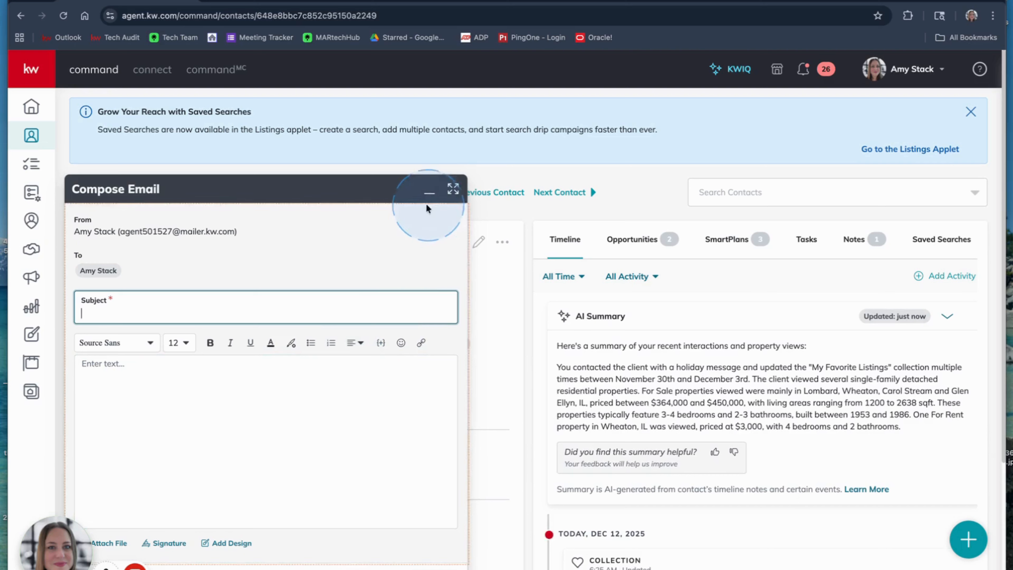
pyautogui.scroll(-1, 378, 243)
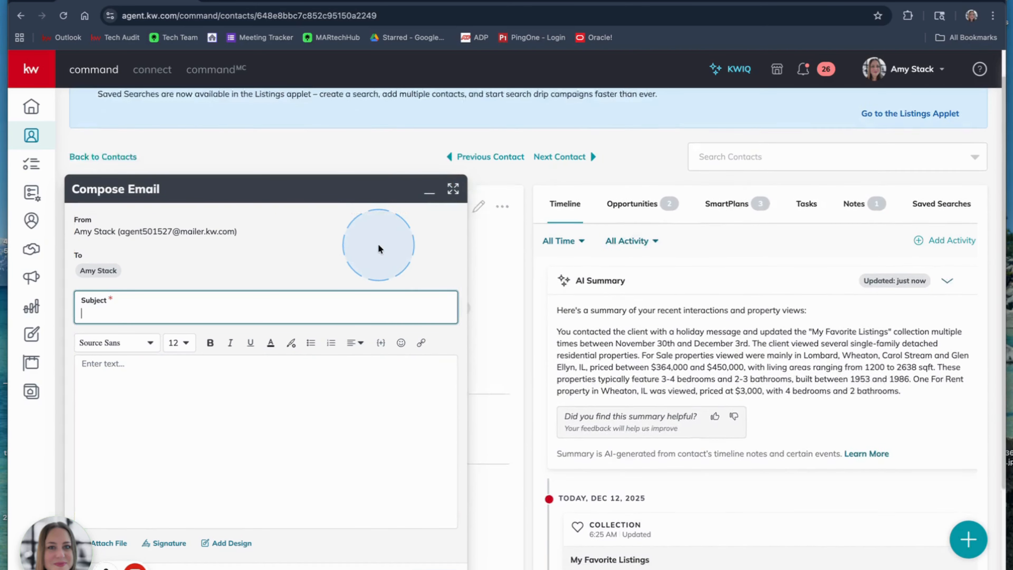
pyautogui.moveTo(94, 531); pyautogui.dragTo(689, 562)
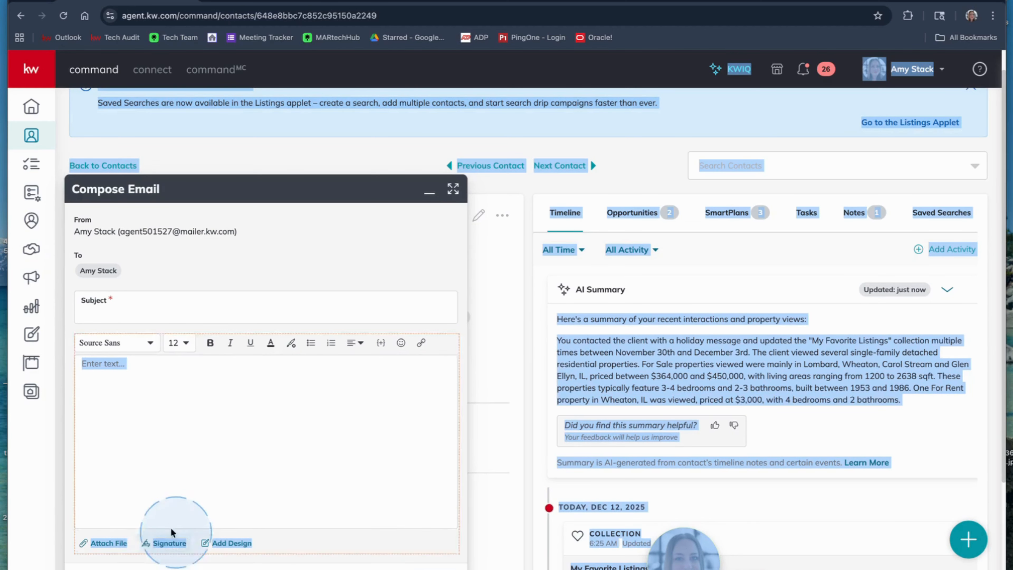
# Add an email signature named "test signature" with the lines Name, phone, email and Company.
pyautogui.click(167, 543)
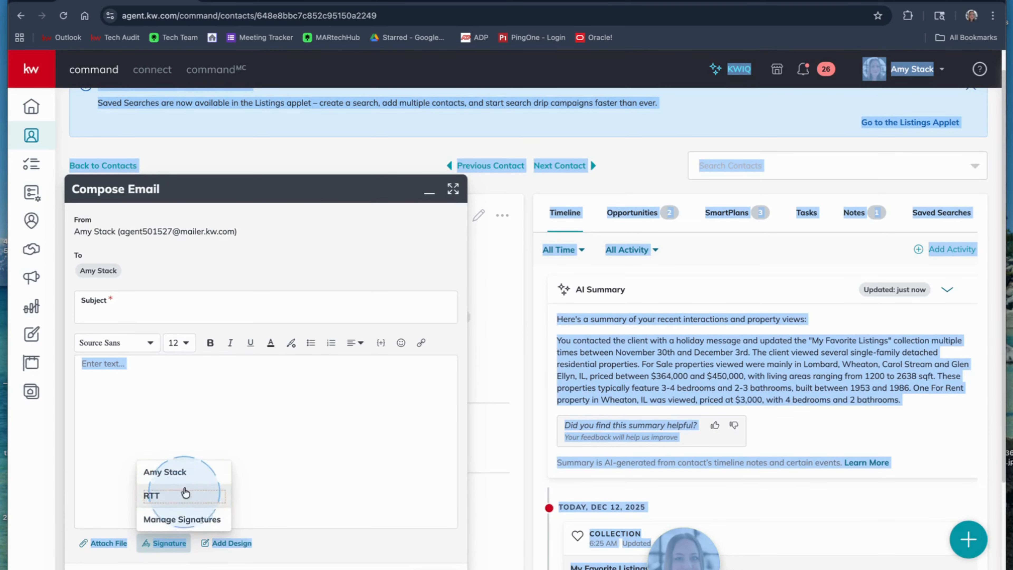
pyautogui.click(182, 519)
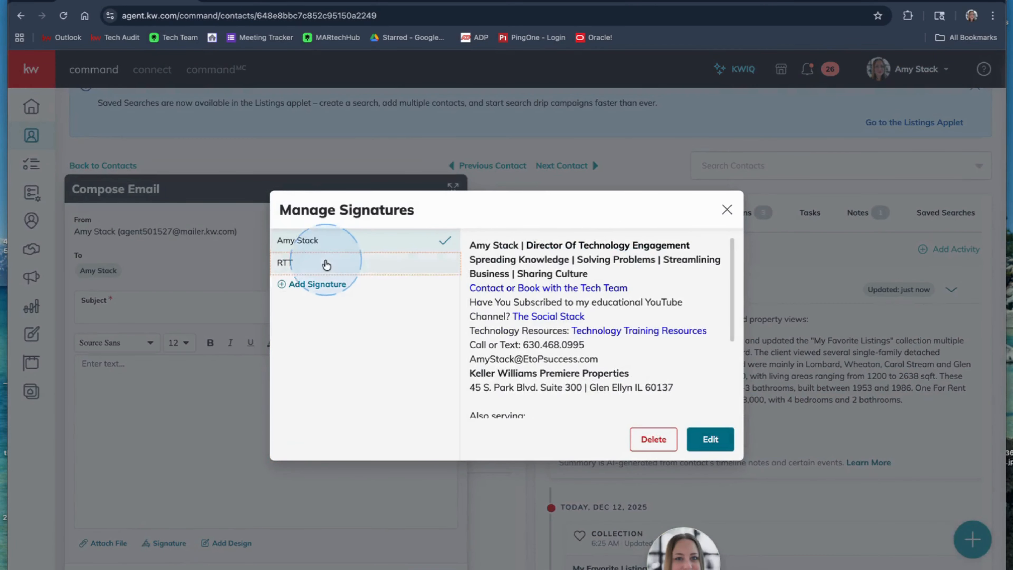
pyautogui.click(305, 283)
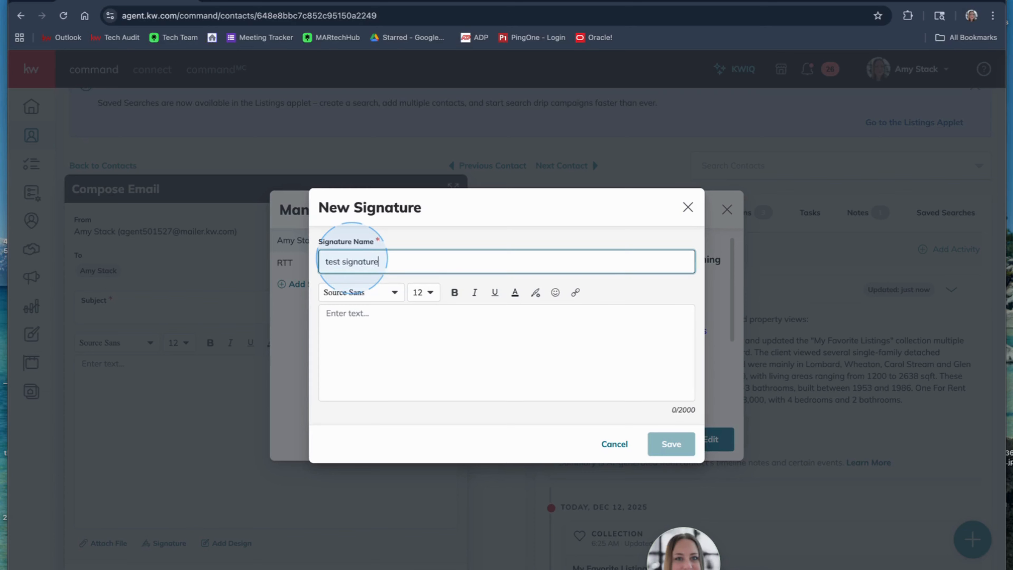
pyautogui.click(366, 318)
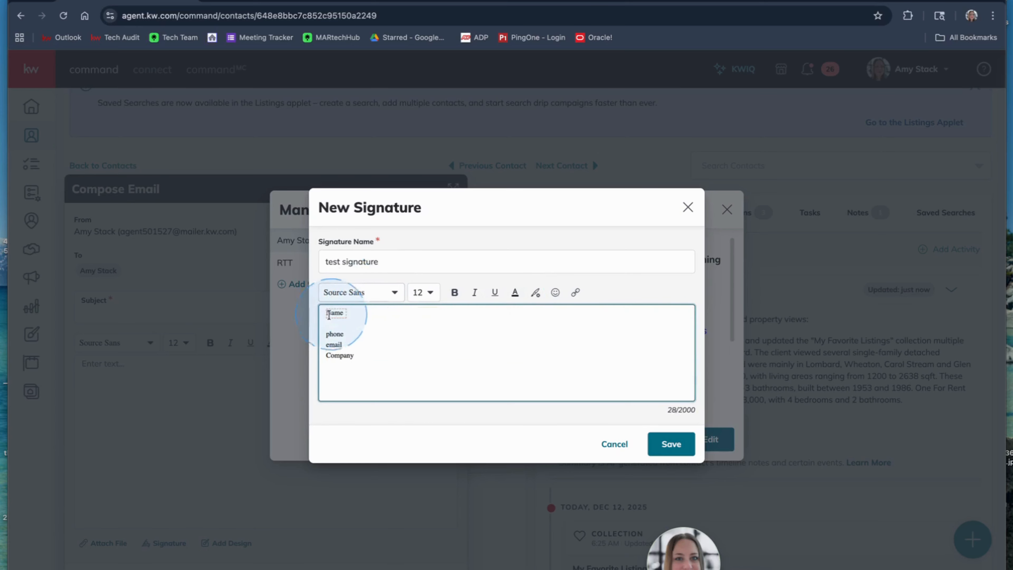
# Make the Name line of the signature bold and colour it green (#329226).
pyautogui.click(455, 292)
pyautogui.click(515, 292)
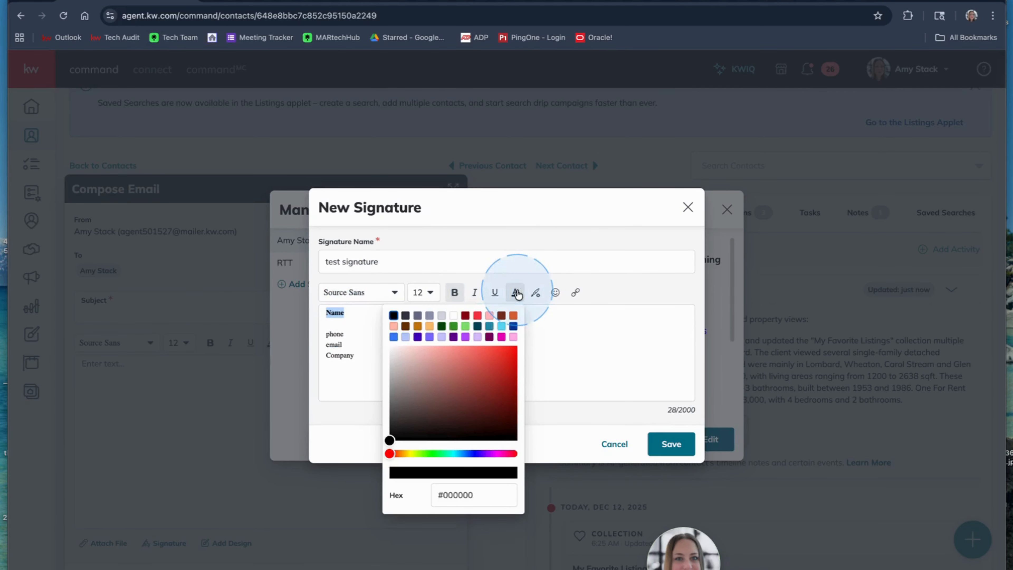
pyautogui.click(489, 337)
pyautogui.click(501, 326)
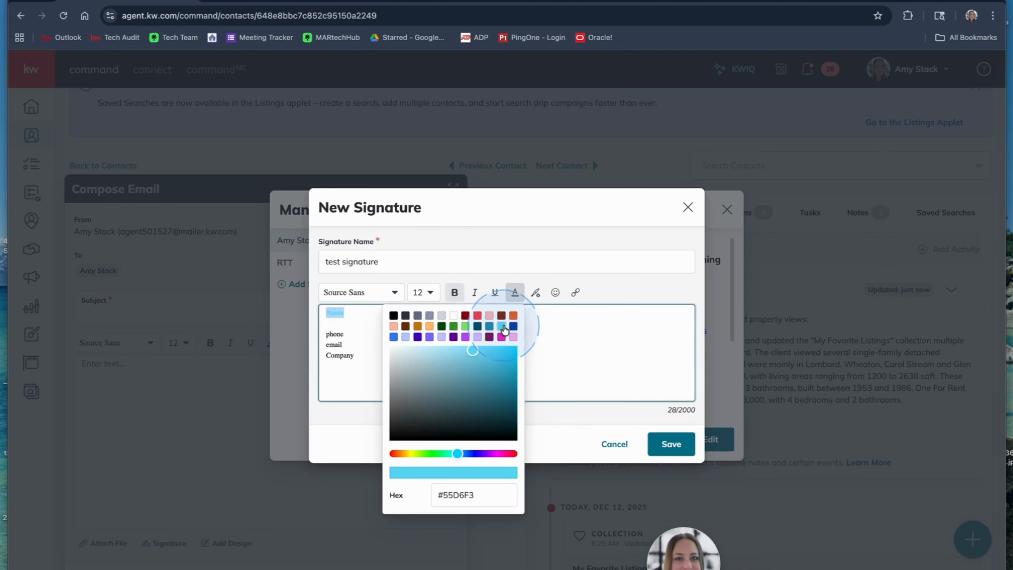
pyautogui.click(454, 327)
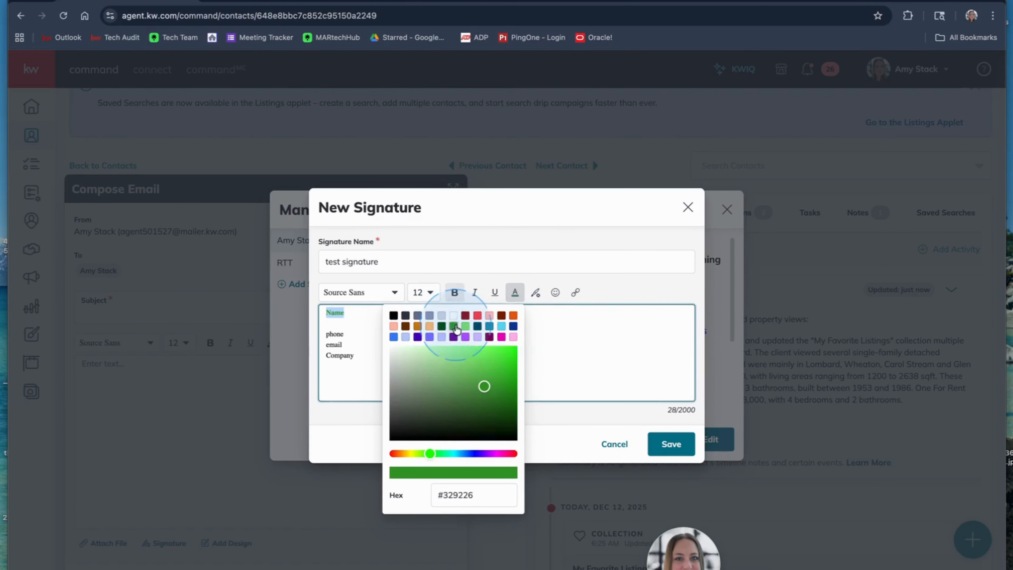
pyautogui.click(592, 346)
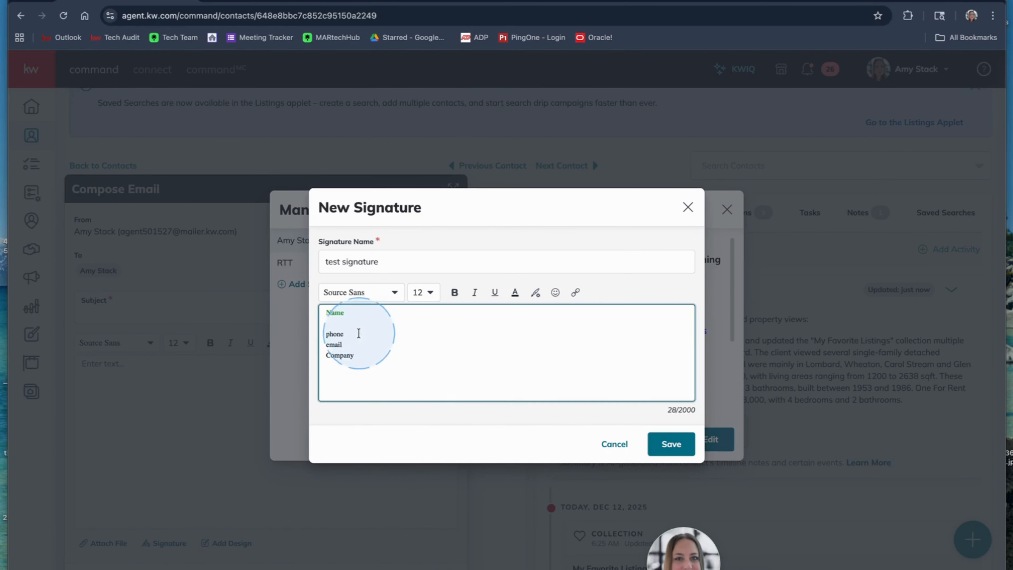
pyautogui.click(363, 357)
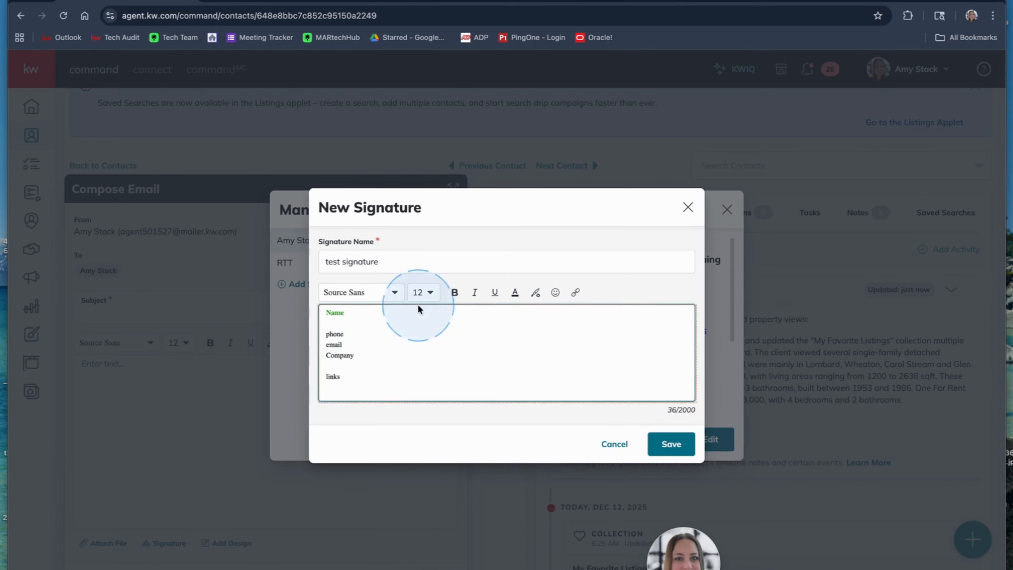
pyautogui.doubleClick(331, 375)
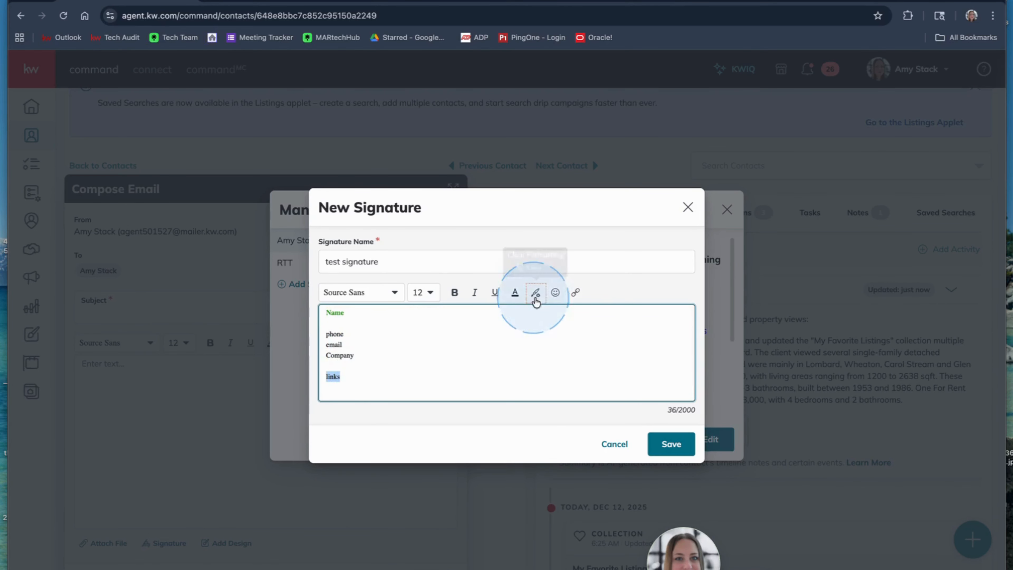
pyautogui.click(576, 294)
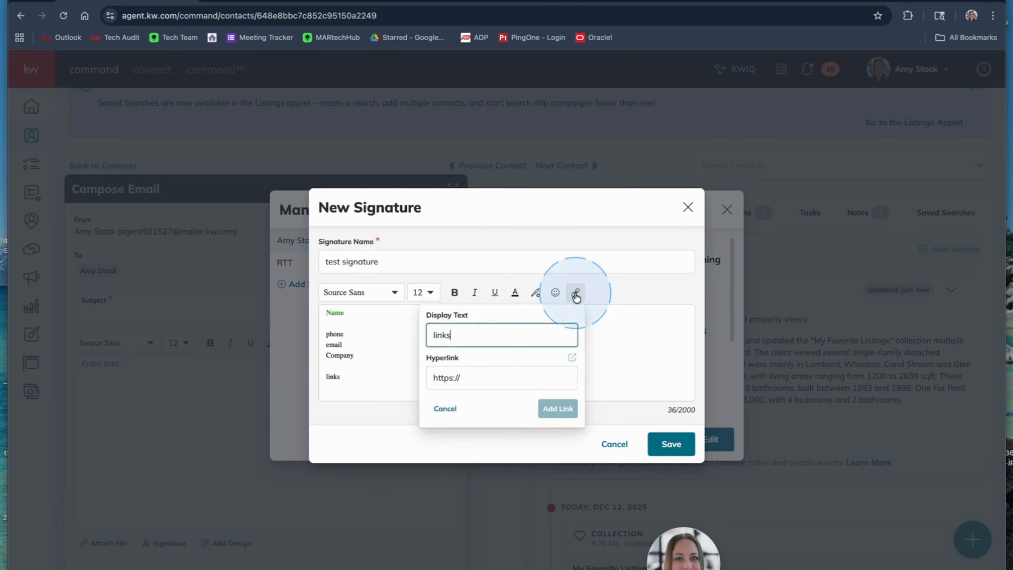
pyautogui.click(469, 379)
pyautogui.write('opportunity.kw.com')
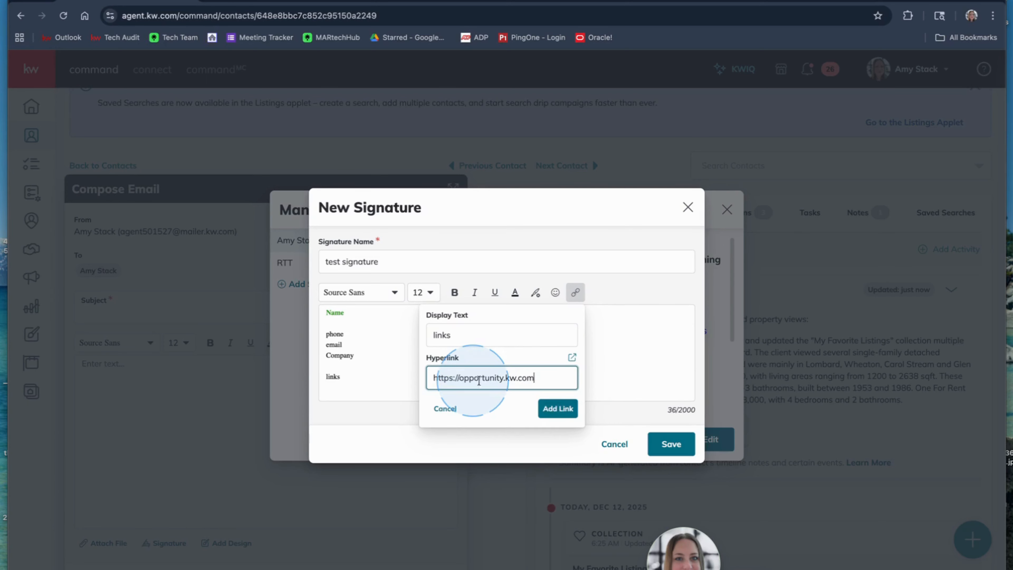
pyautogui.click(558, 408)
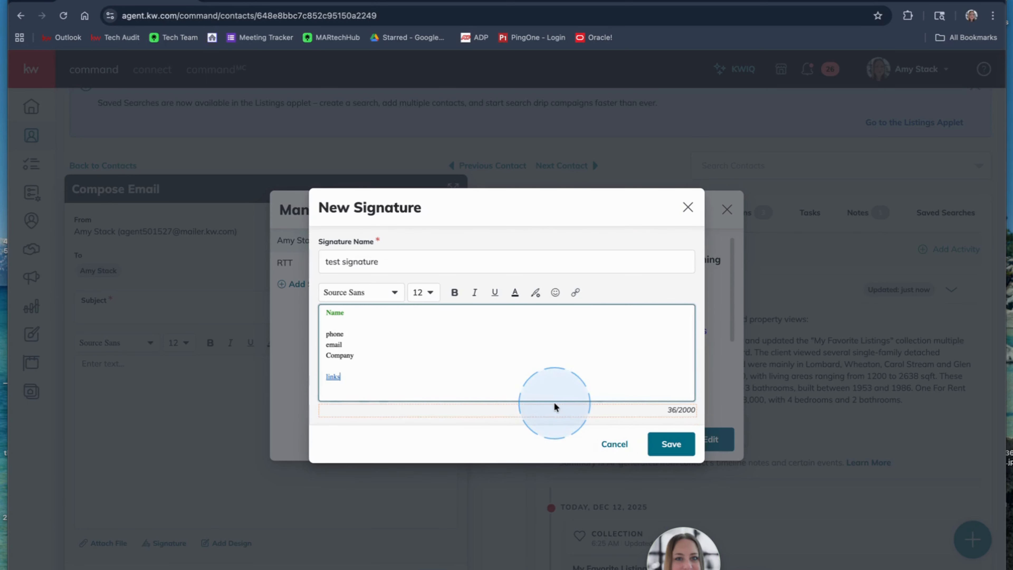
# Change the display text of the signature's hyperlink to "visit my website".
pyautogui.click(331, 403)
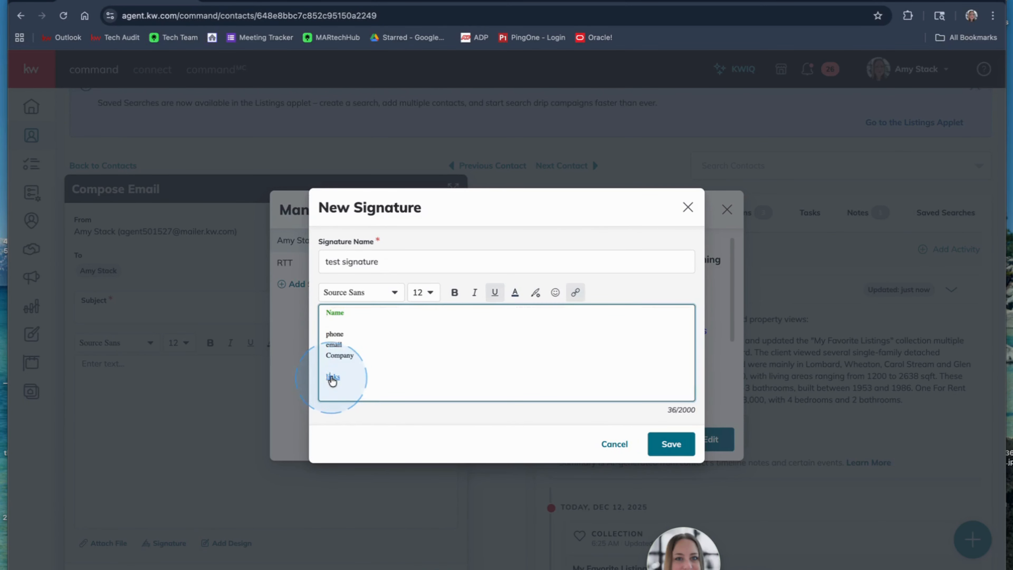
pyautogui.click(576, 291)
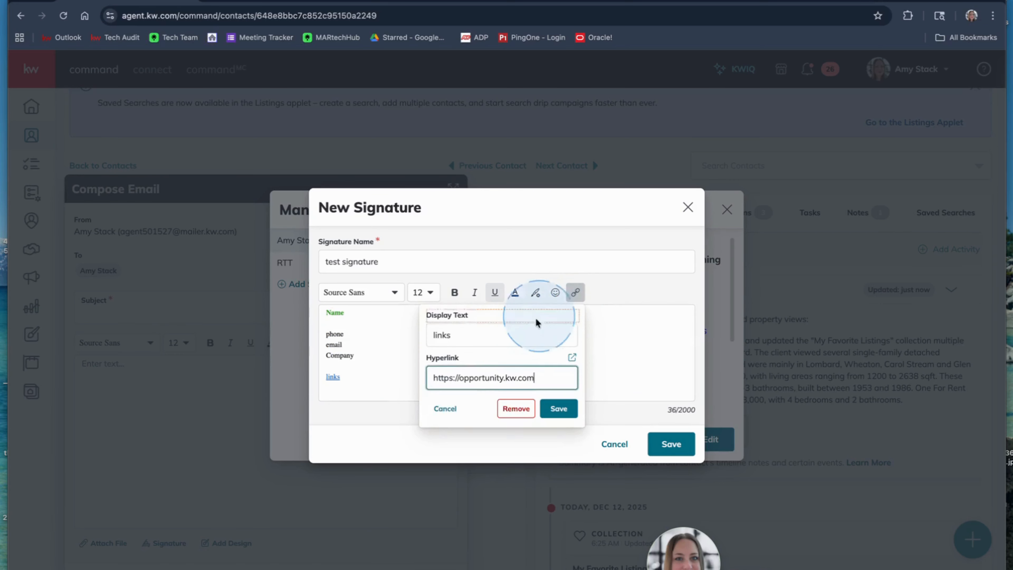
pyautogui.click(461, 339)
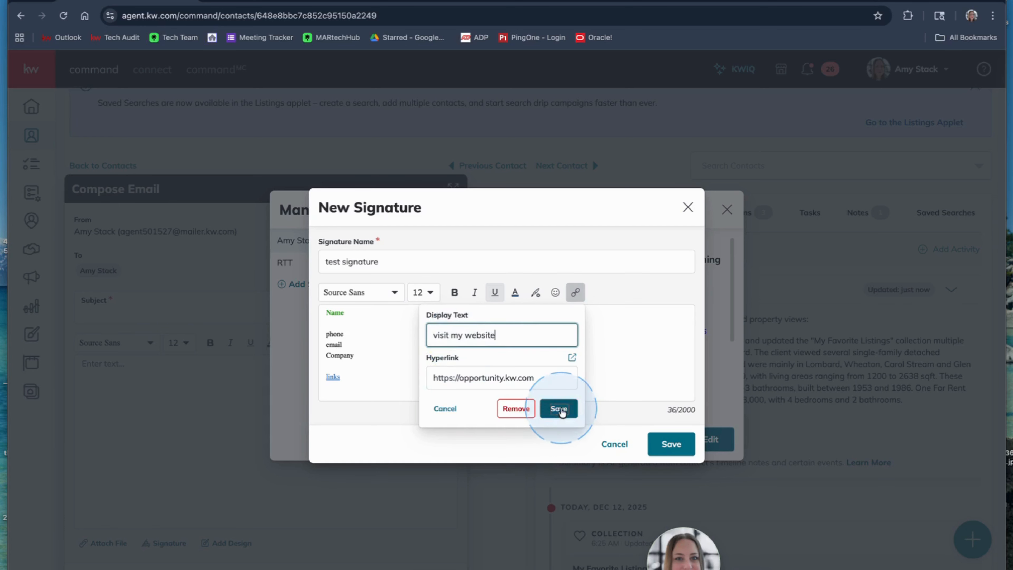
pyautogui.click(559, 408)
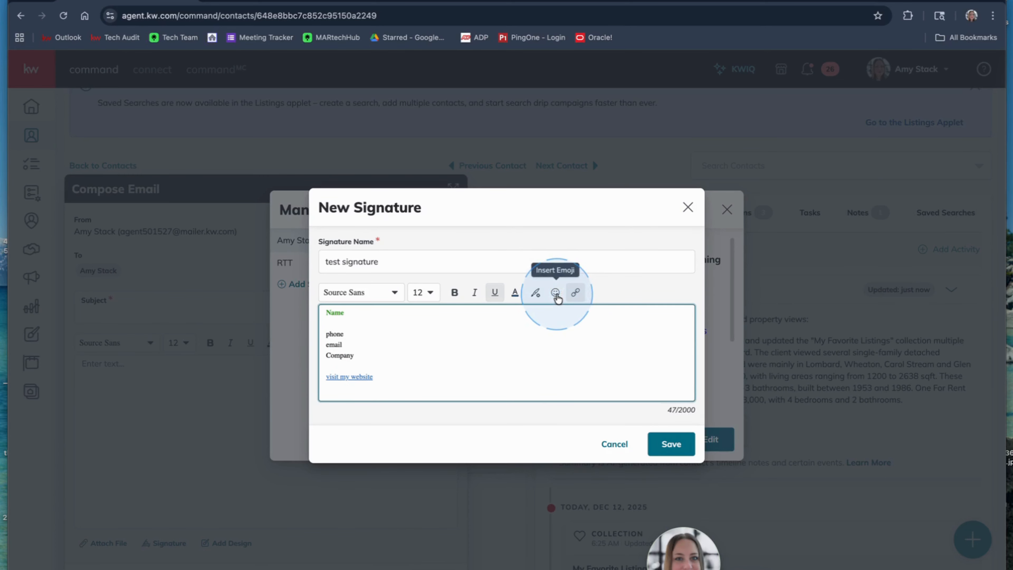
# Check the available fonts without picking another one and save the new signature.
pyautogui.click(394, 292)
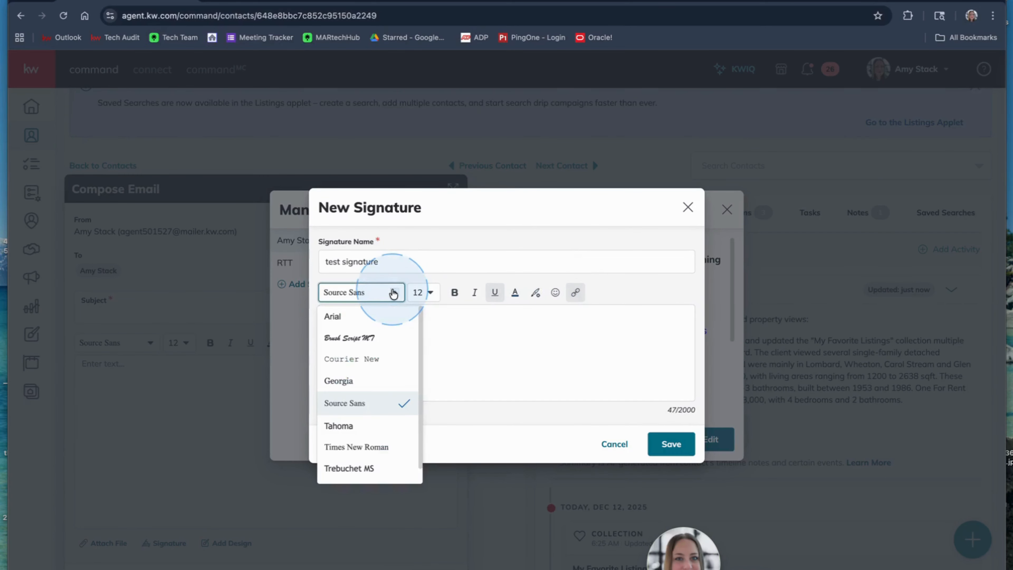
pyautogui.click(482, 363)
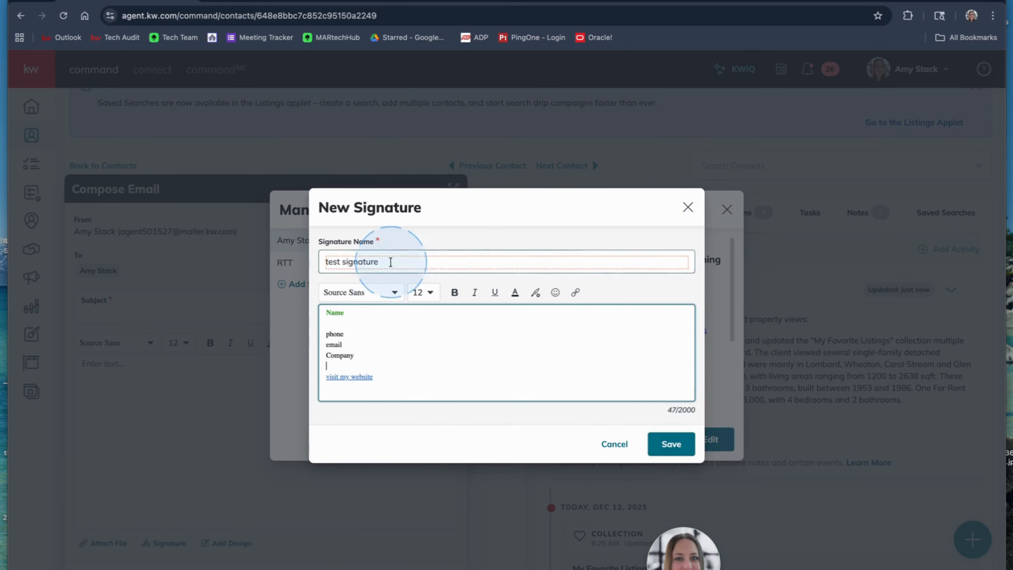
pyautogui.click(671, 444)
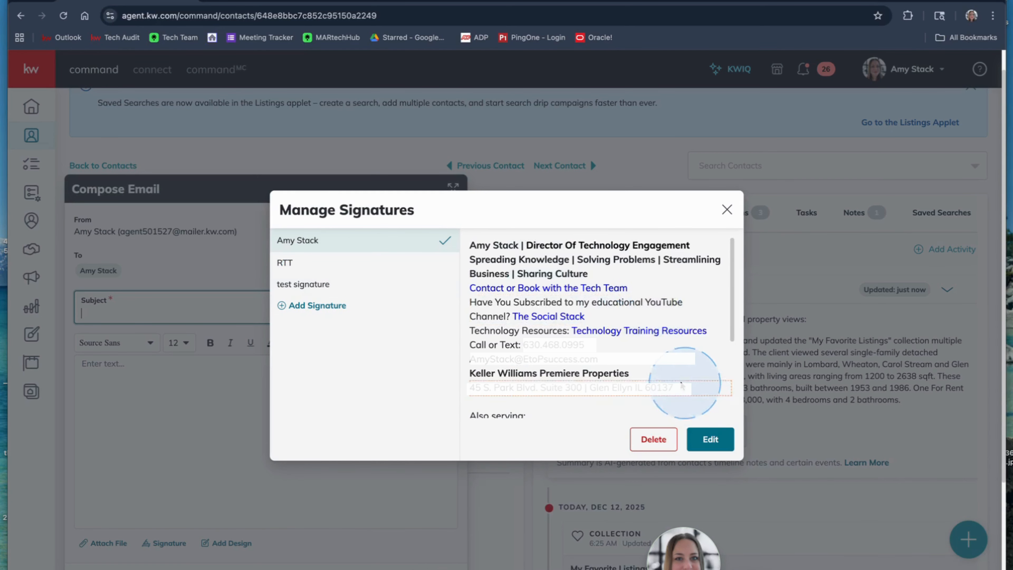
# Review the default signature's content in the editor, cancel the edit and close the signature manager.
pyautogui.scroll(-5, 658, 359)
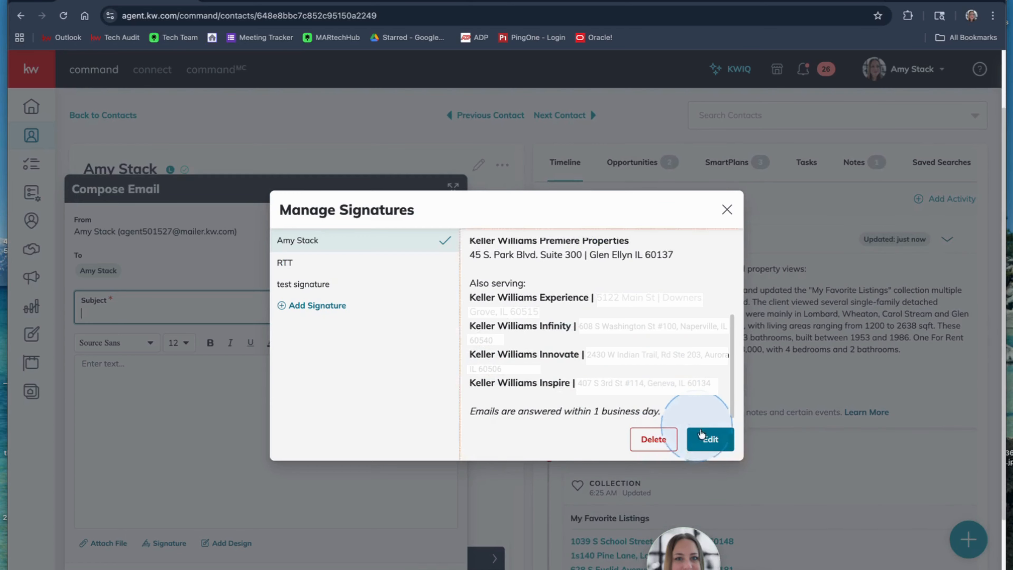
pyautogui.click(710, 439)
pyautogui.scroll(-5, 549, 353)
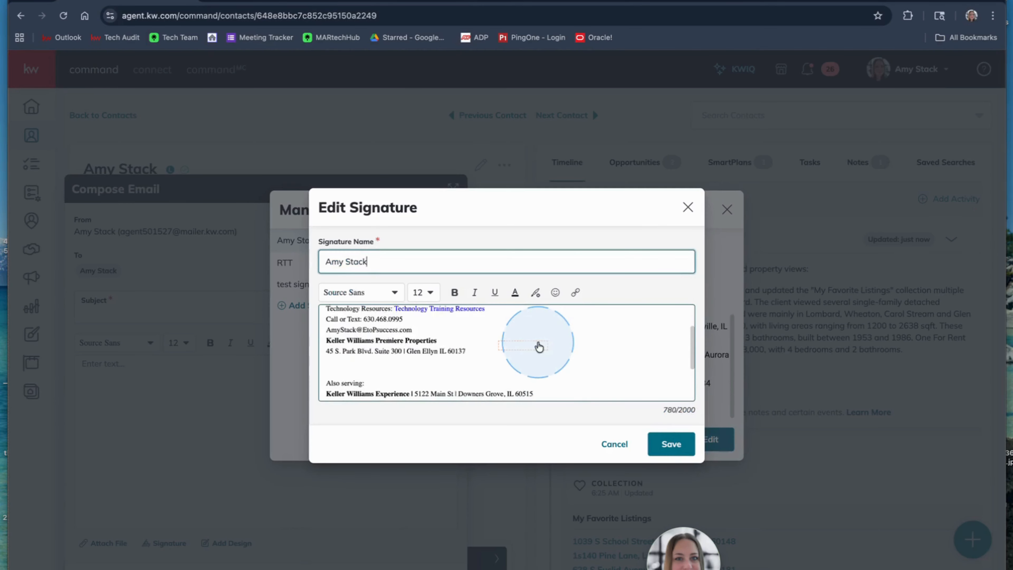
pyautogui.scroll(5, 538, 343)
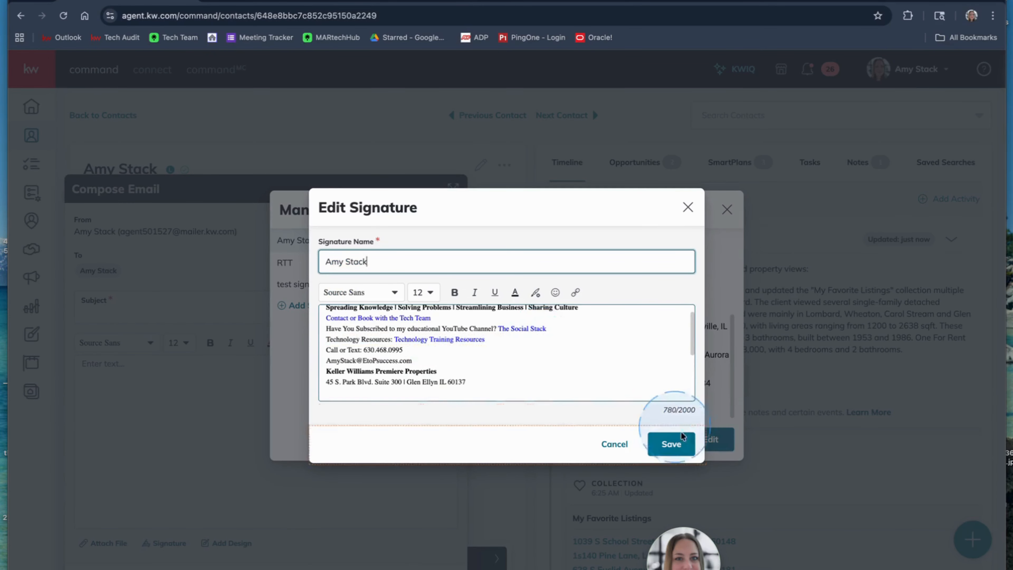
pyautogui.click(614, 444)
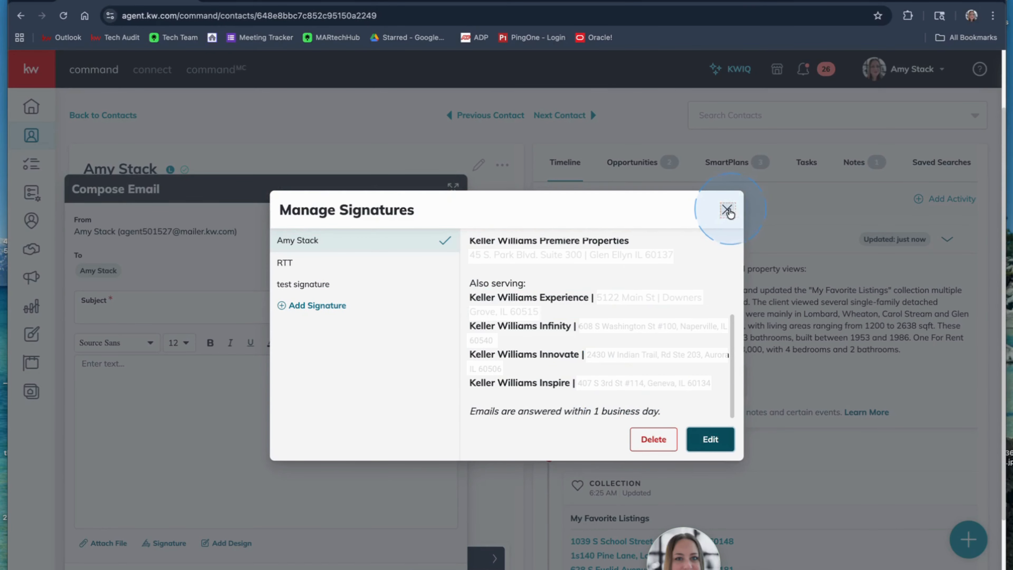
pyautogui.click(725, 213)
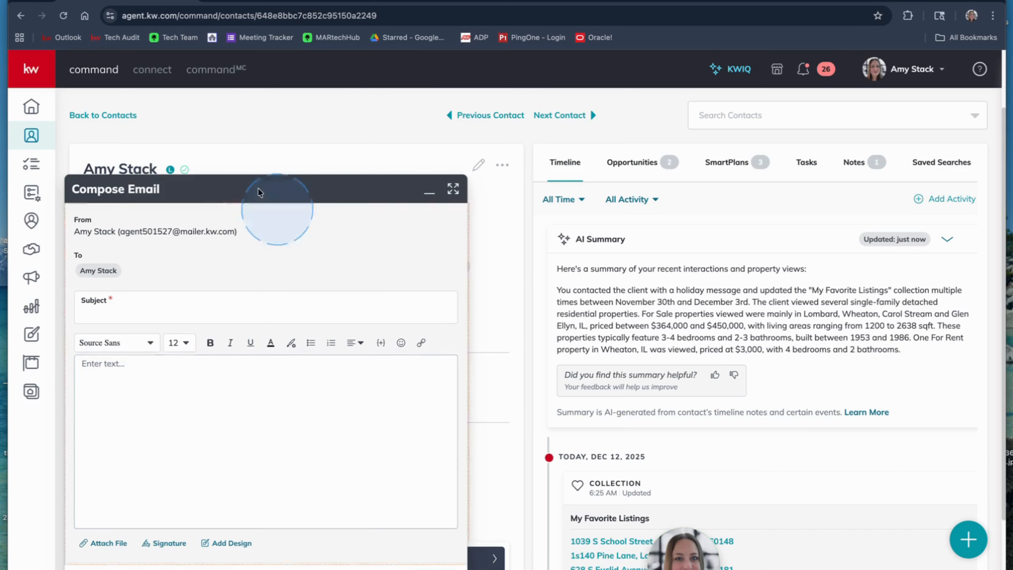
# Insert the saved "test signature" into the email body and minimize the Compose Email window.
pyautogui.click(172, 543)
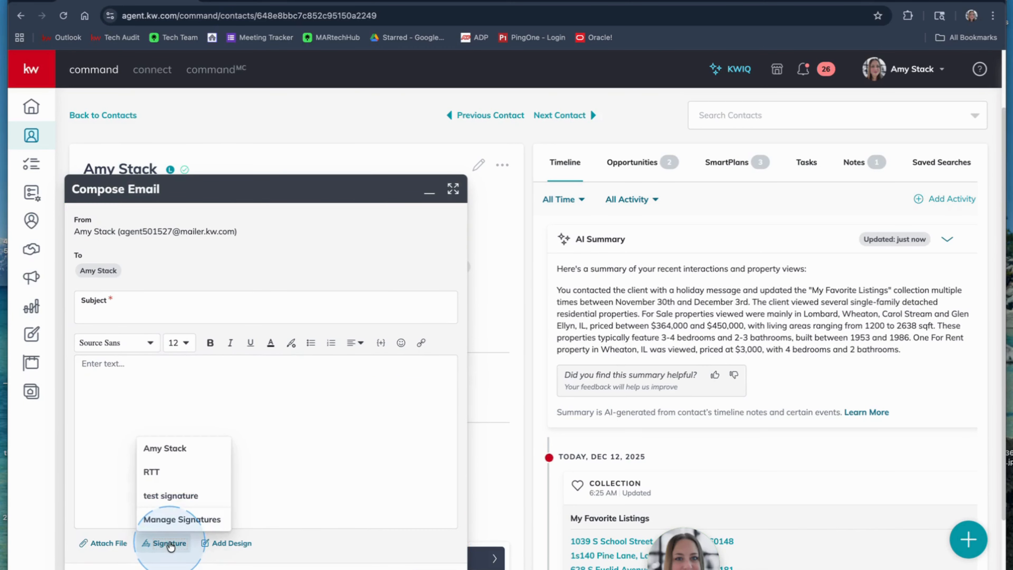
pyautogui.click(169, 499)
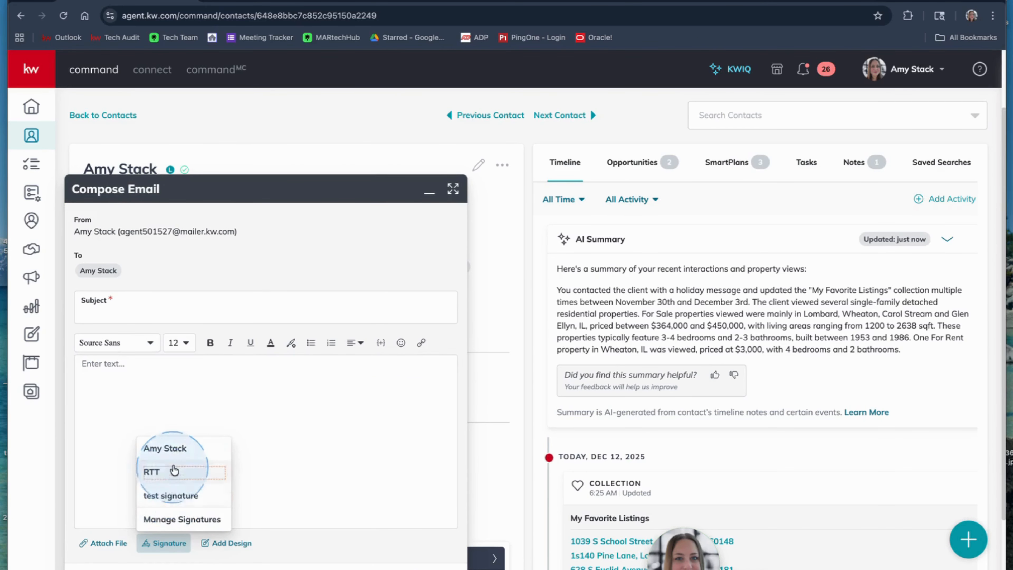
pyautogui.click(175, 495)
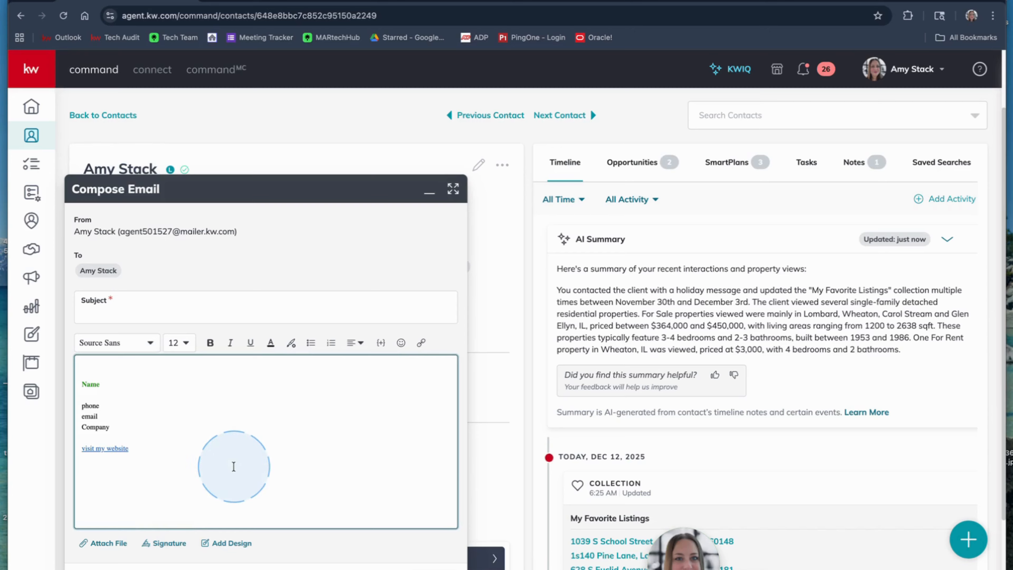
pyautogui.scroll(-2, 234, 466)
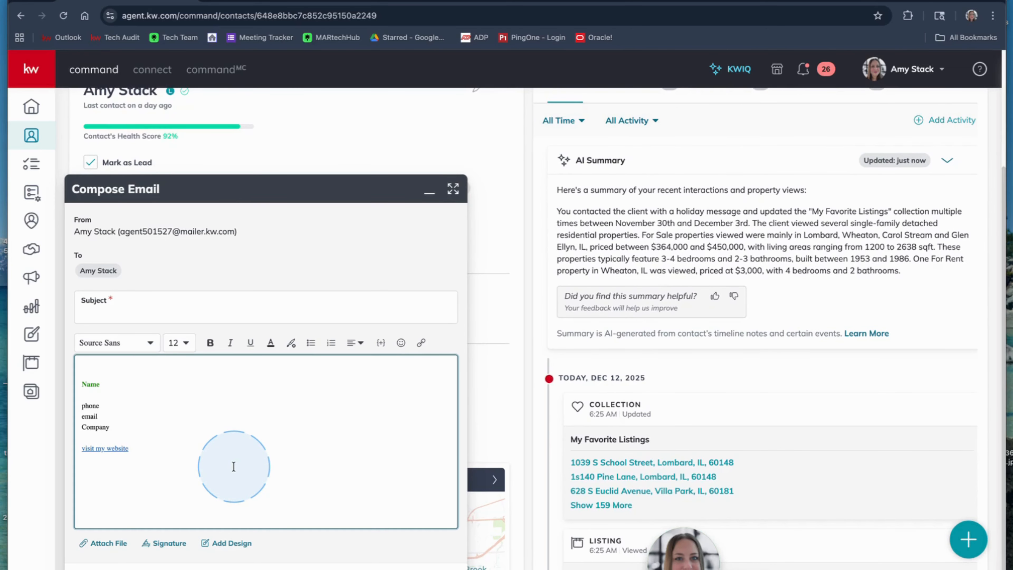
pyautogui.click(427, 194)
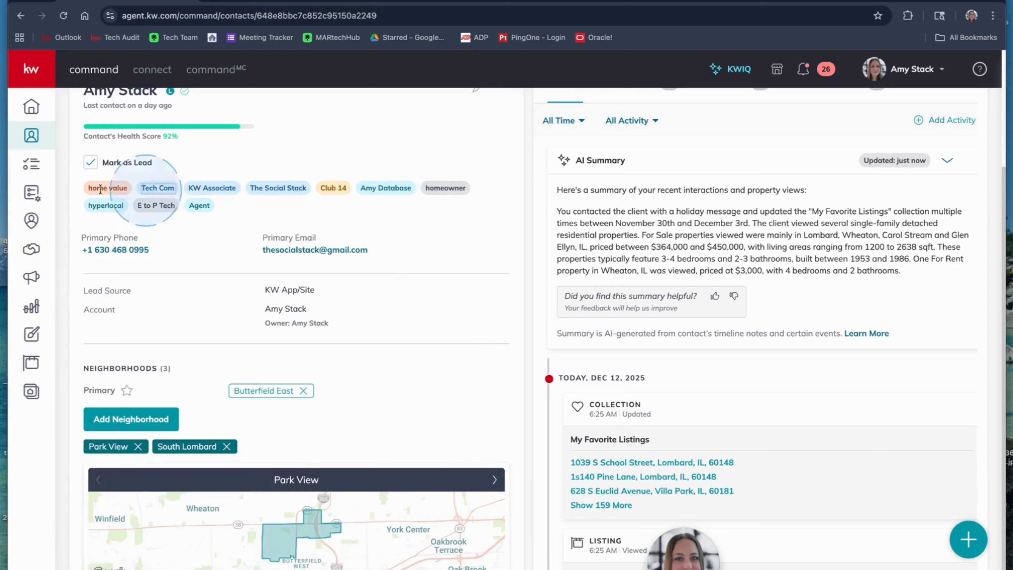
# Go to SmartPlans and try to create a new plan named "test".
pyautogui.click(31, 192)
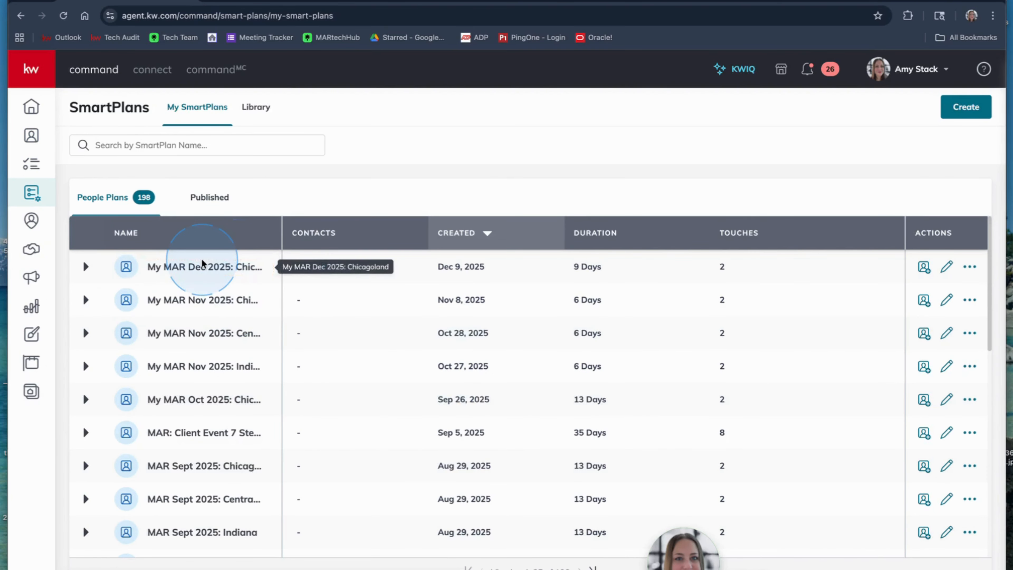
pyautogui.scroll(-1, 205, 299)
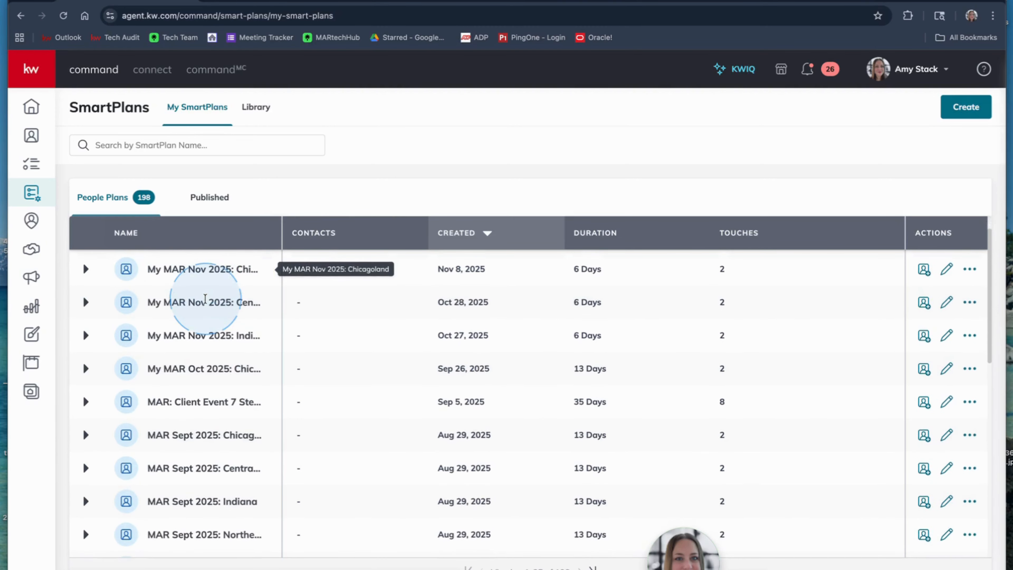
pyautogui.click(965, 107)
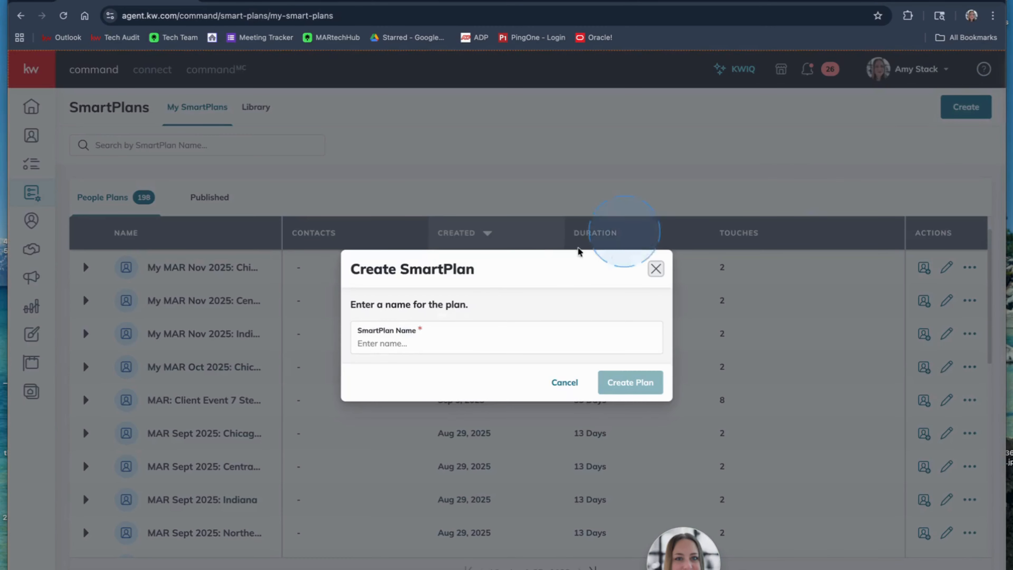
pyautogui.click(422, 343)
pyautogui.write('test')
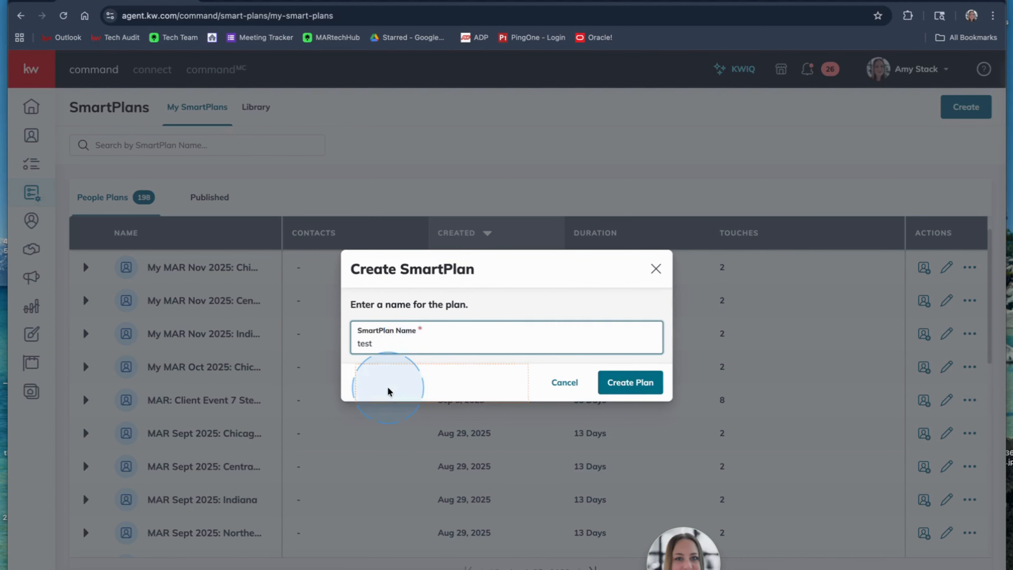
pyautogui.click(631, 382)
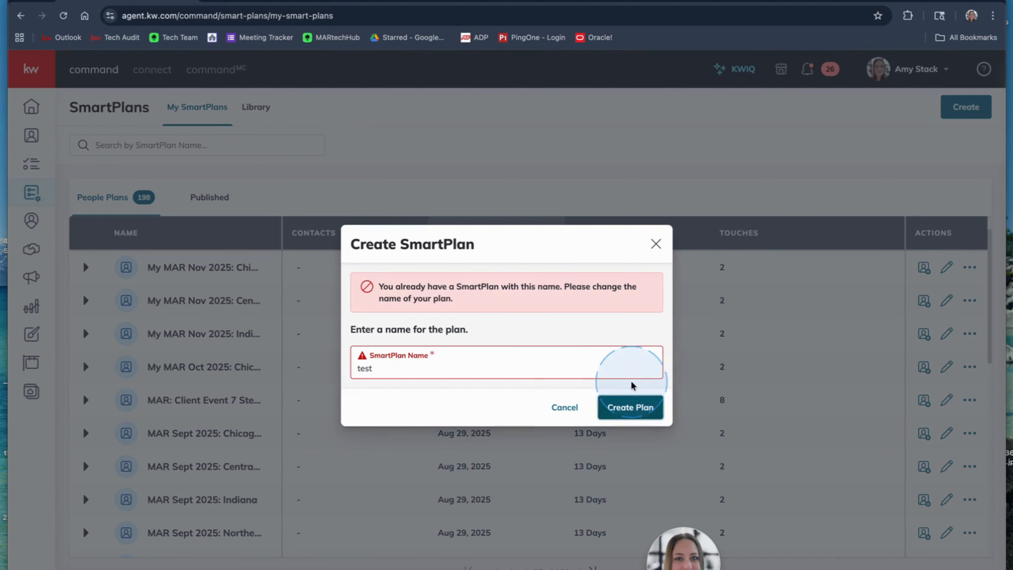
# Change the SmartPlan name to "test 123" and create the plan.
pyautogui.click(523, 371)
pyautogui.write('123')
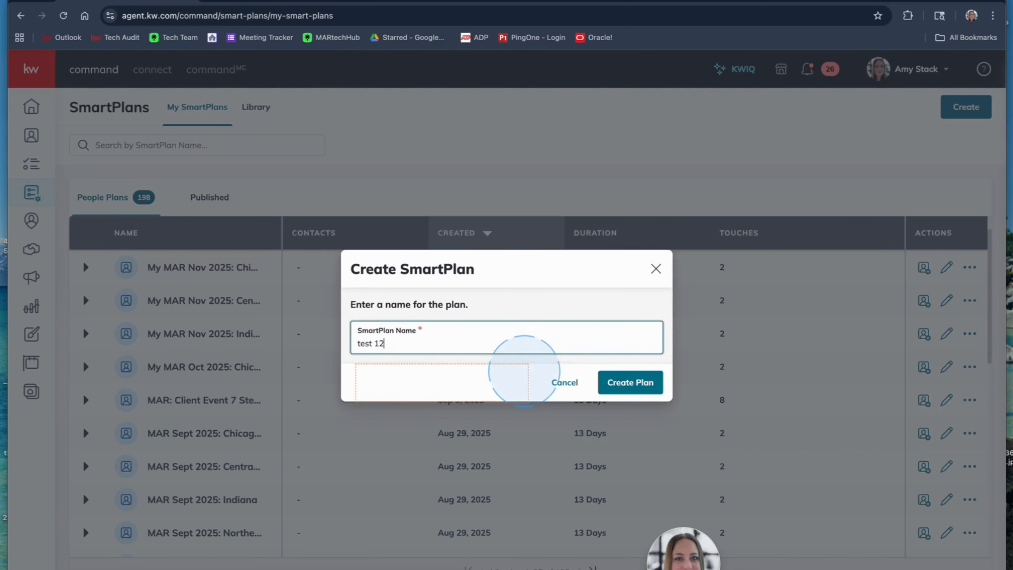
pyautogui.click(628, 382)
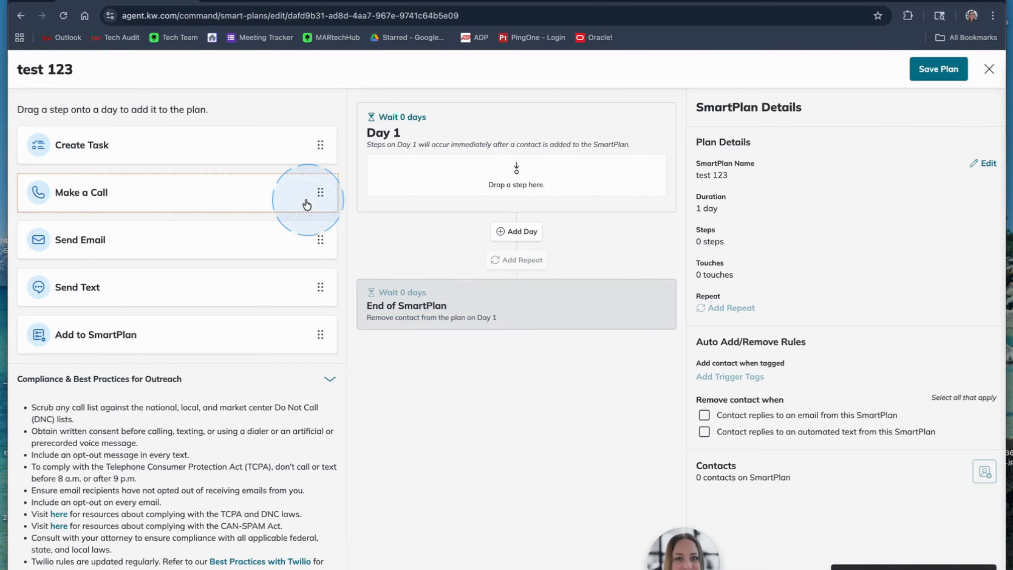
# Add a Send Email step to Day 1 of the plan and insert the RTT signature into its email content.
pyautogui.moveTo(129, 226); pyautogui.dragTo(479, 169)
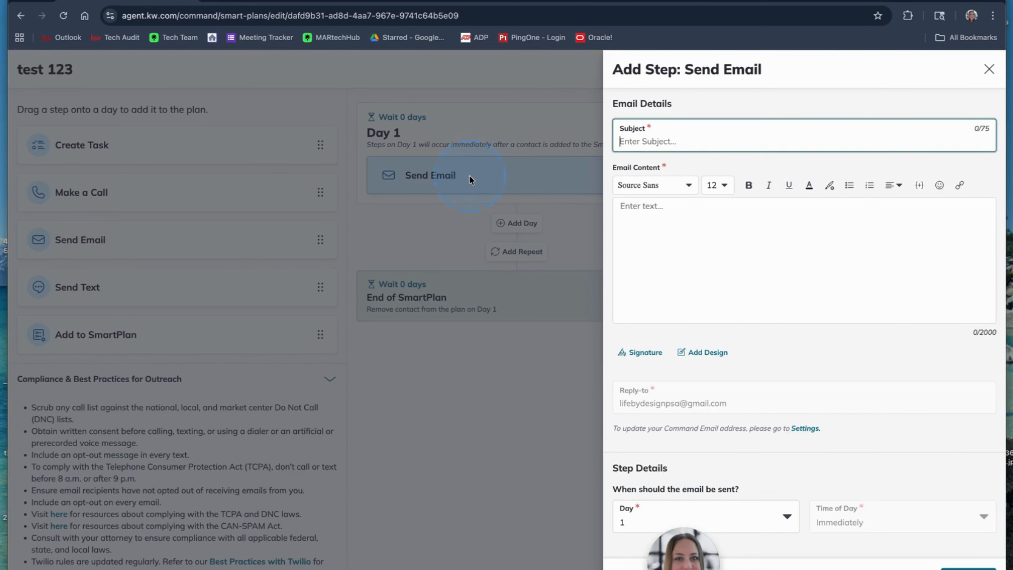
pyautogui.click(645, 355)
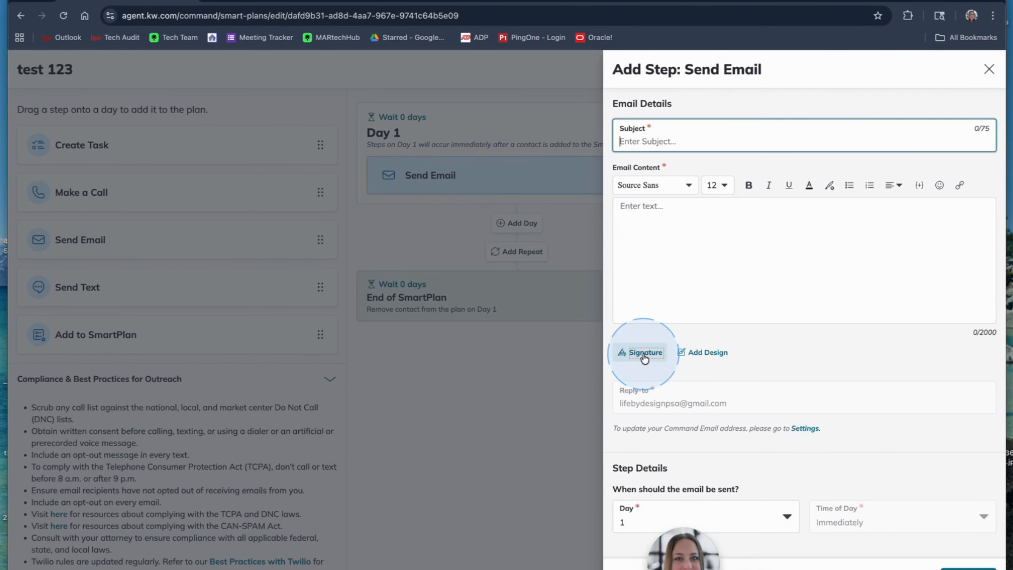
pyautogui.click(642, 355)
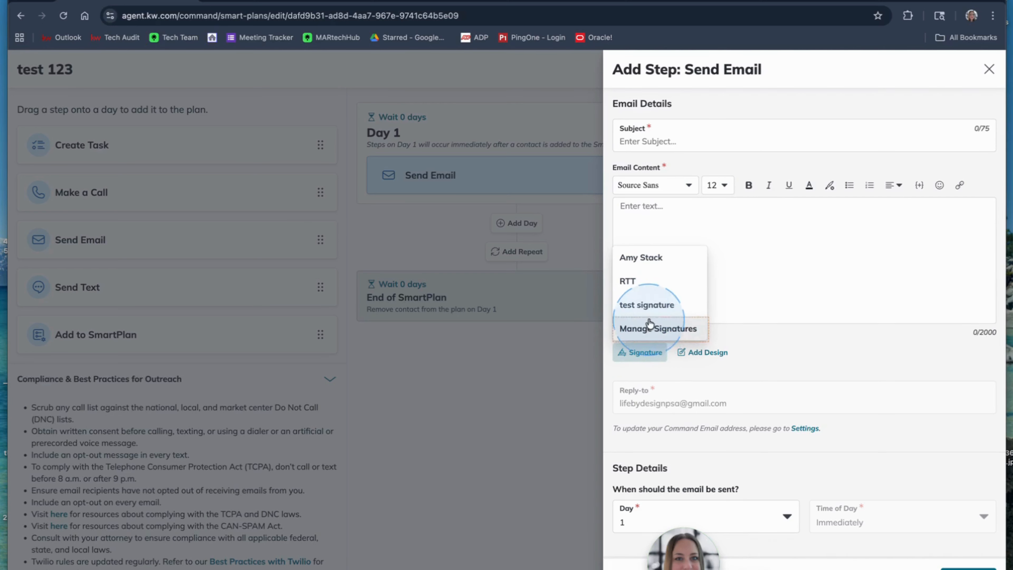
pyautogui.click(646, 281)
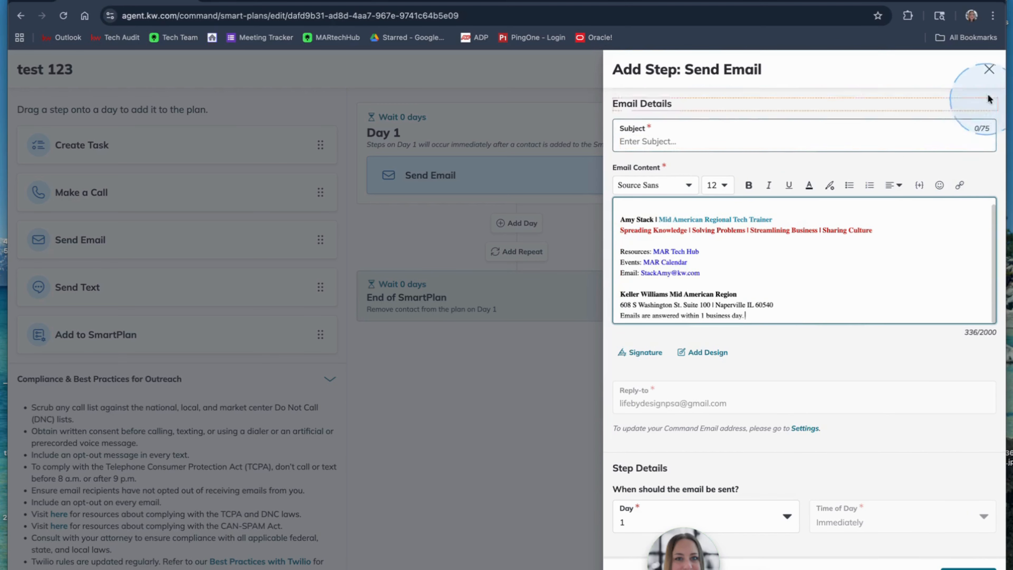
# Discard the new Send Email step and close the SmartPlan editor.
pyautogui.click(989, 70)
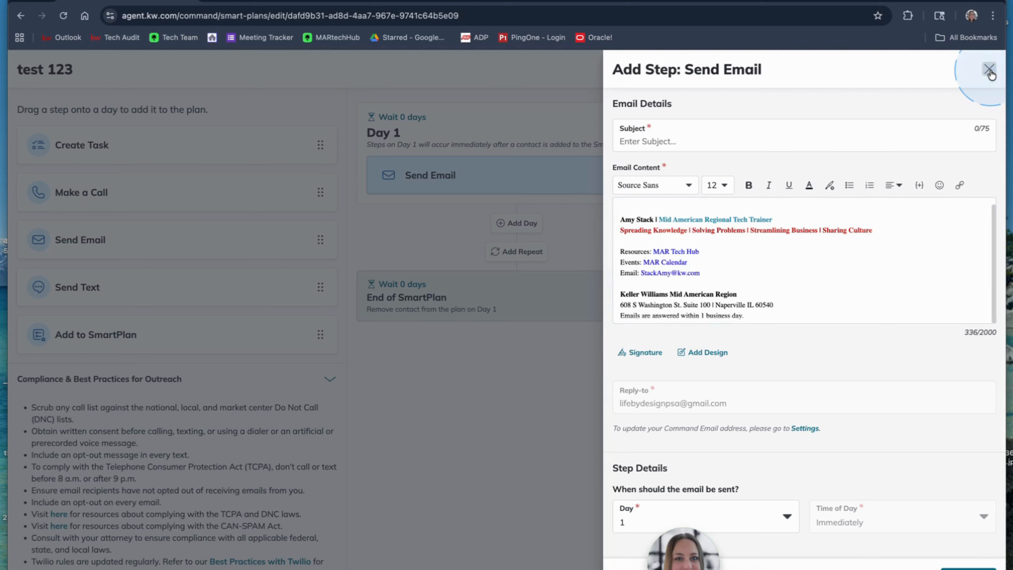
pyautogui.click(498, 200)
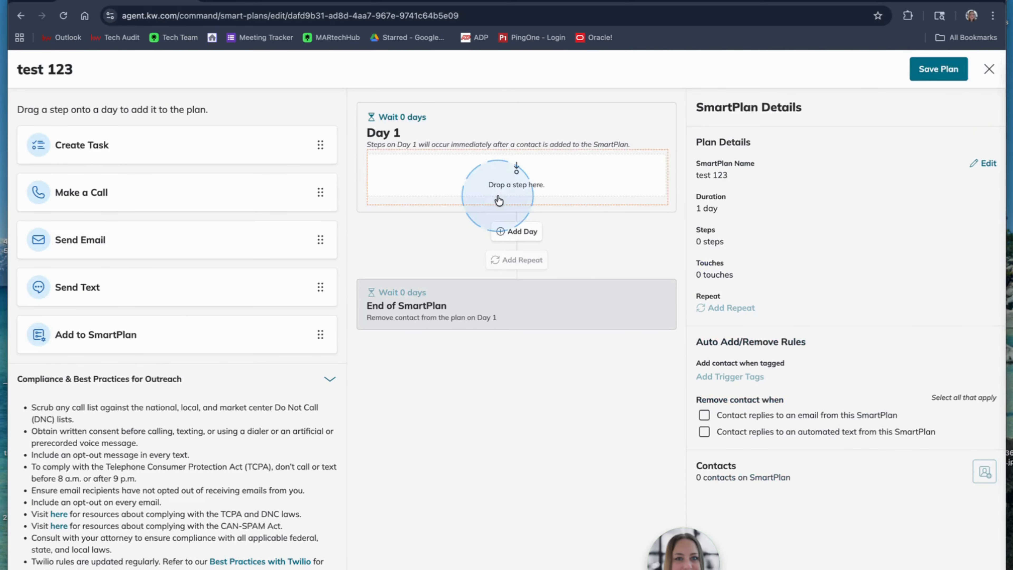
pyautogui.click(989, 68)
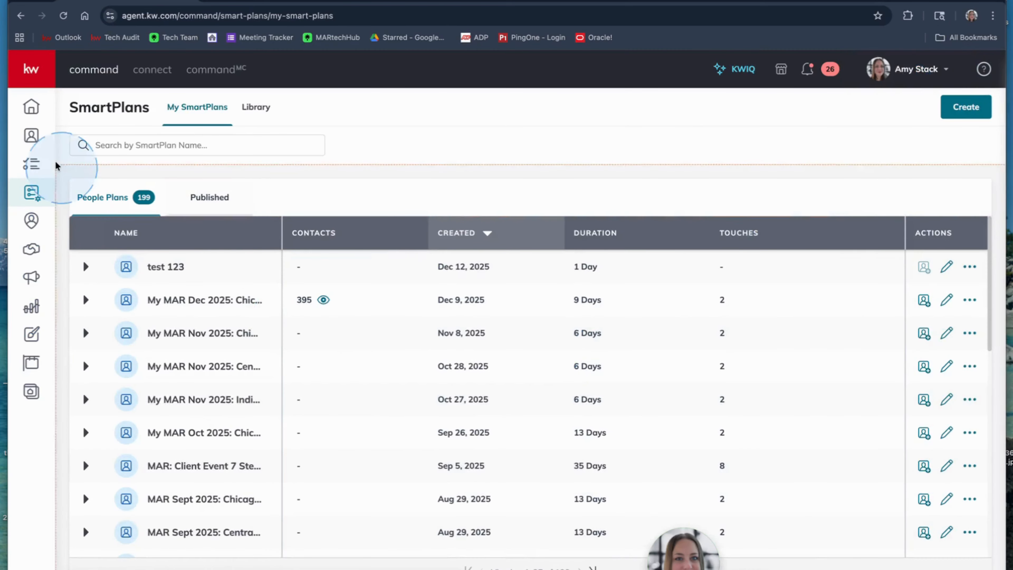
# Open the newest email design, "Copy of MAR Chicagoland", from Designs and add a Signature block just above the legal footer.
pyautogui.click(32, 339)
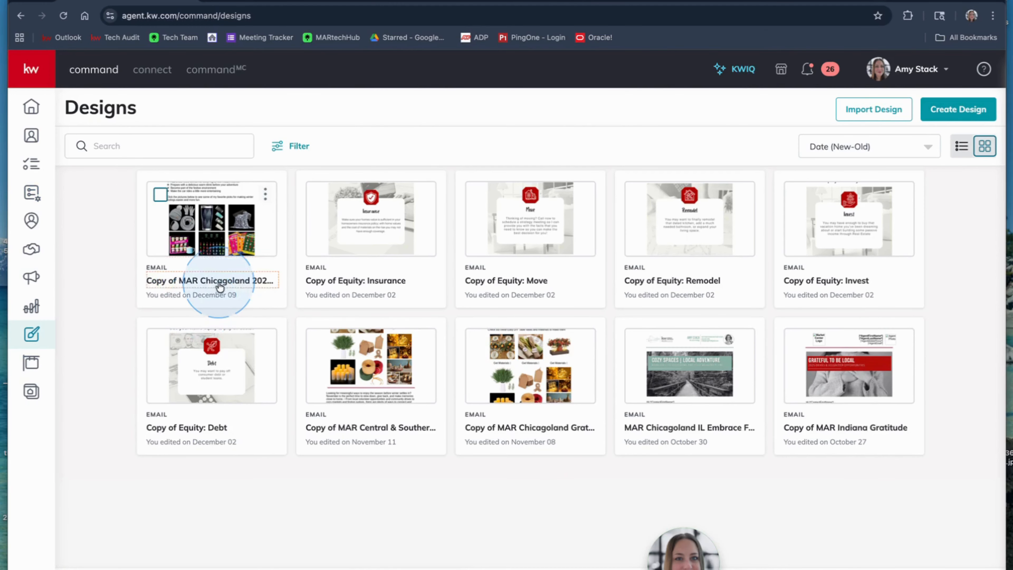
pyautogui.click(207, 288)
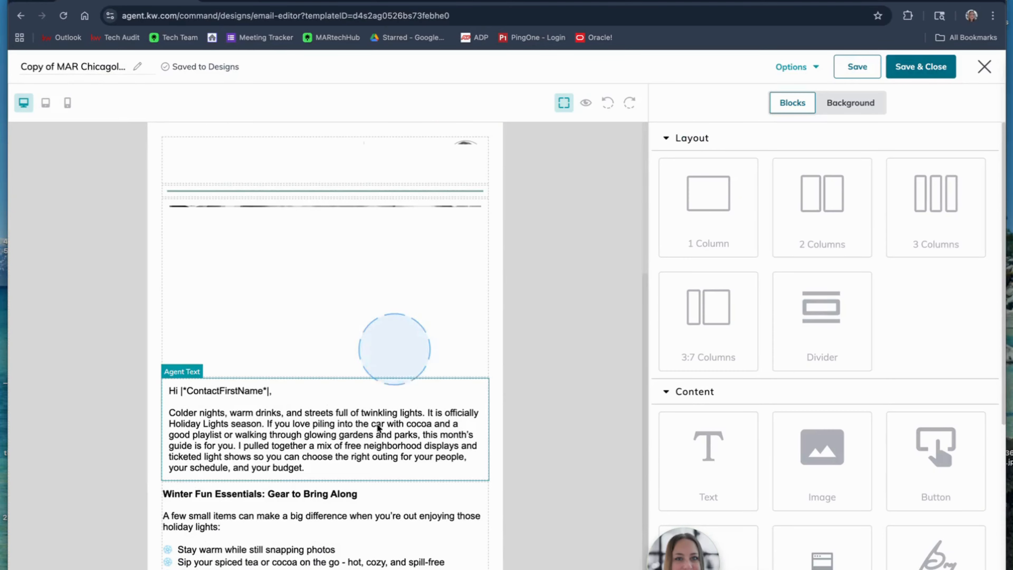
pyautogui.scroll(-5, 341, 403)
pyautogui.scroll(-15, 341, 404)
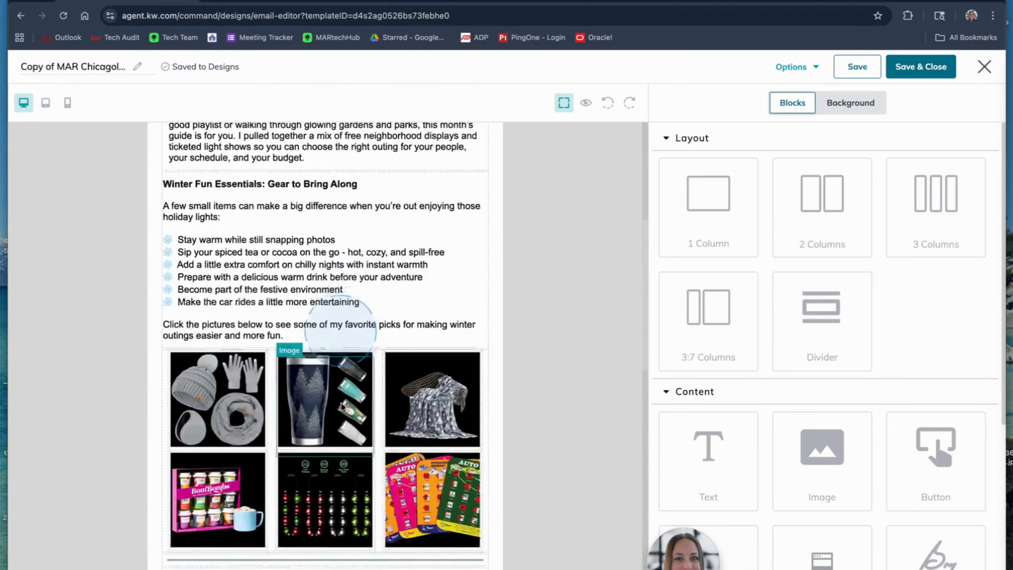
pyautogui.scroll(-3, 341, 405)
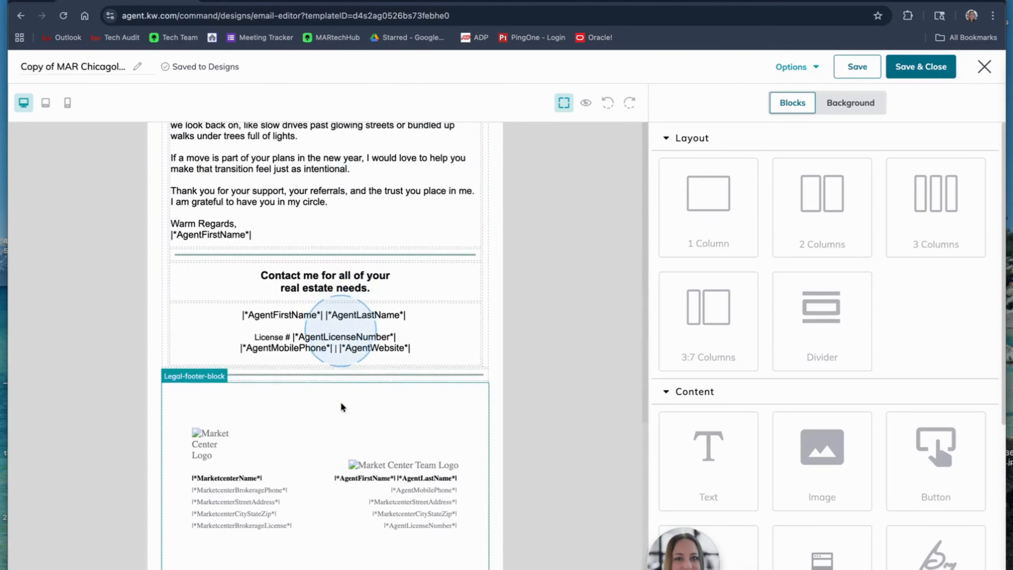
pyautogui.scroll(-1, 712, 465)
pyautogui.scroll(-5, 712, 464)
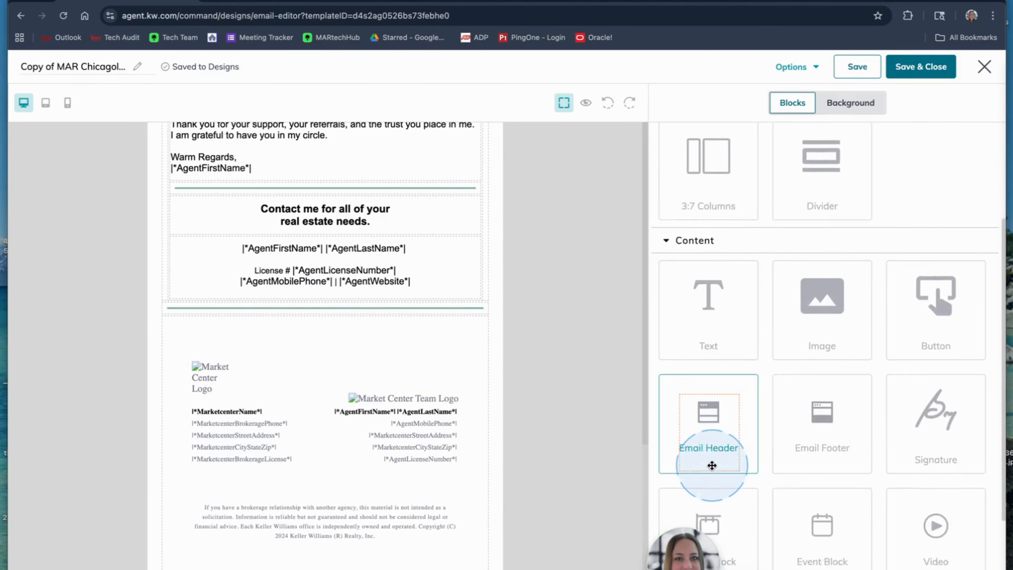
pyautogui.moveTo(980, 270)
pyautogui.mouseDown()
pyautogui.moveTo(973, 279)
pyautogui.moveTo(744, 299)
pyautogui.moveTo(438, 303)
pyautogui.moveTo(393, 421)
pyautogui.moveTo(396, 313)
pyautogui.moveTo(433, 181)
pyautogui.moveTo(418, 327)
pyautogui.moveTo(420, 311)
pyautogui.mouseUp()
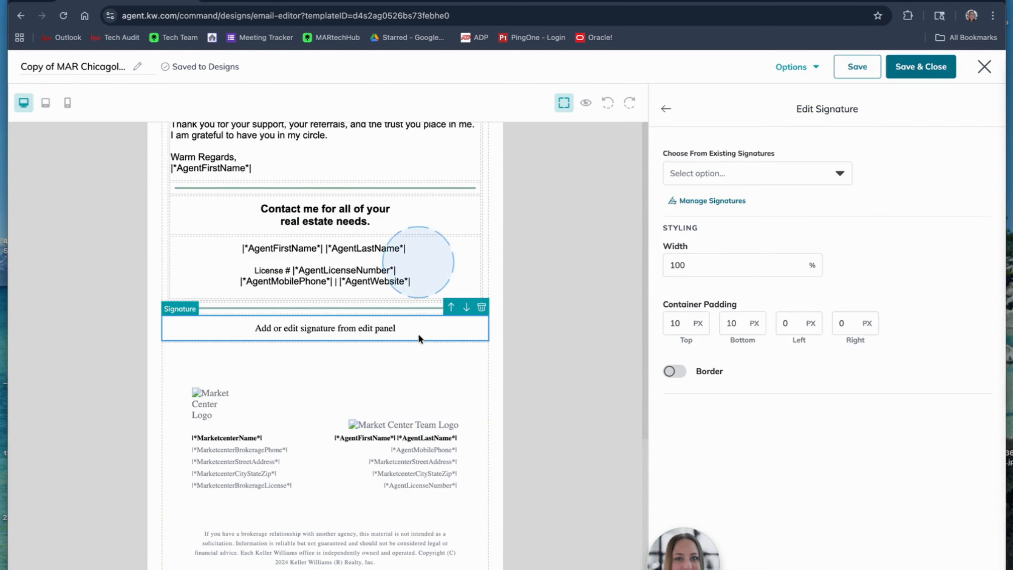
# Fill the Signature block with the existing "test signature".
pyautogui.click(728, 171)
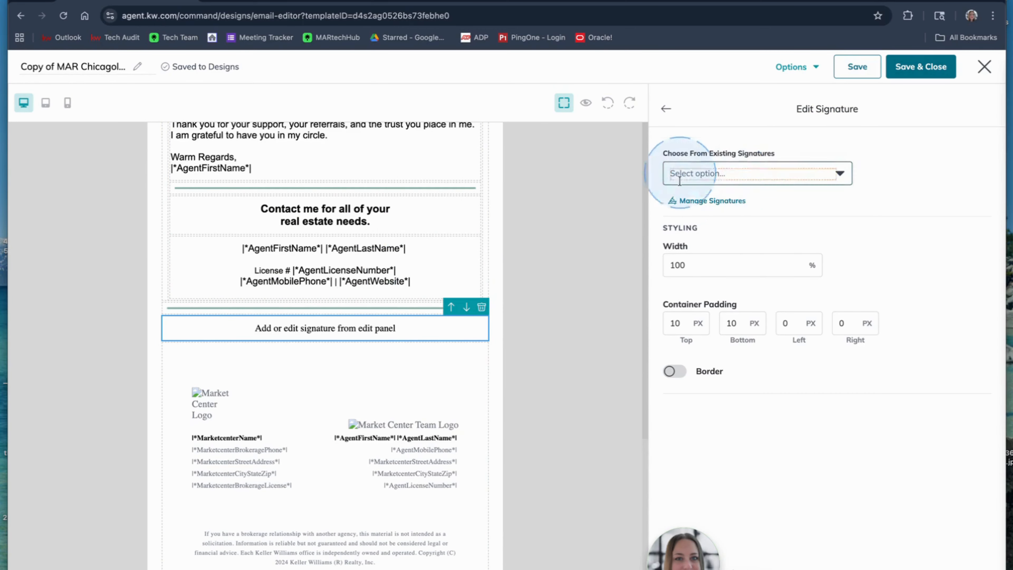
pyautogui.click(723, 173)
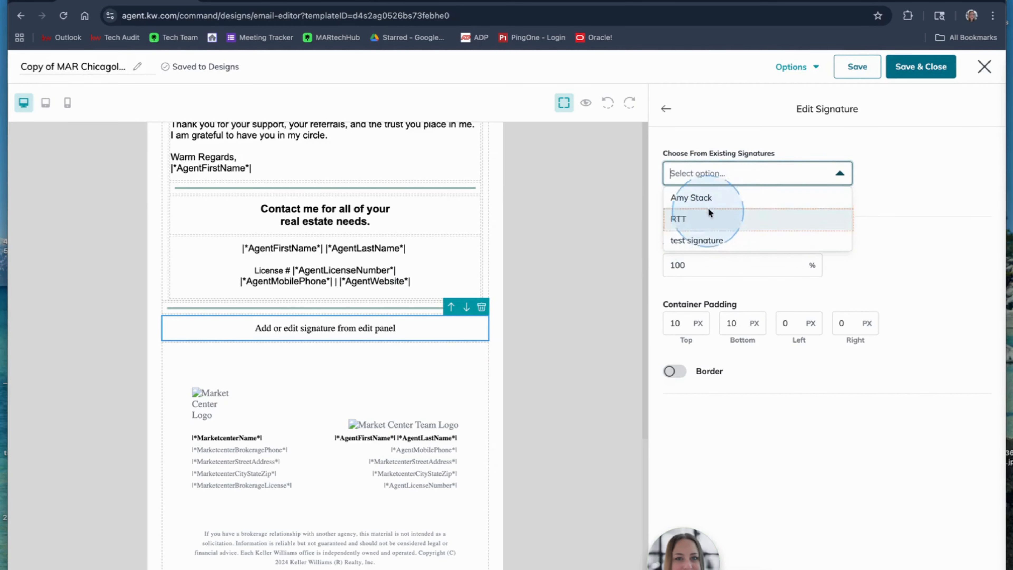
pyautogui.click(703, 241)
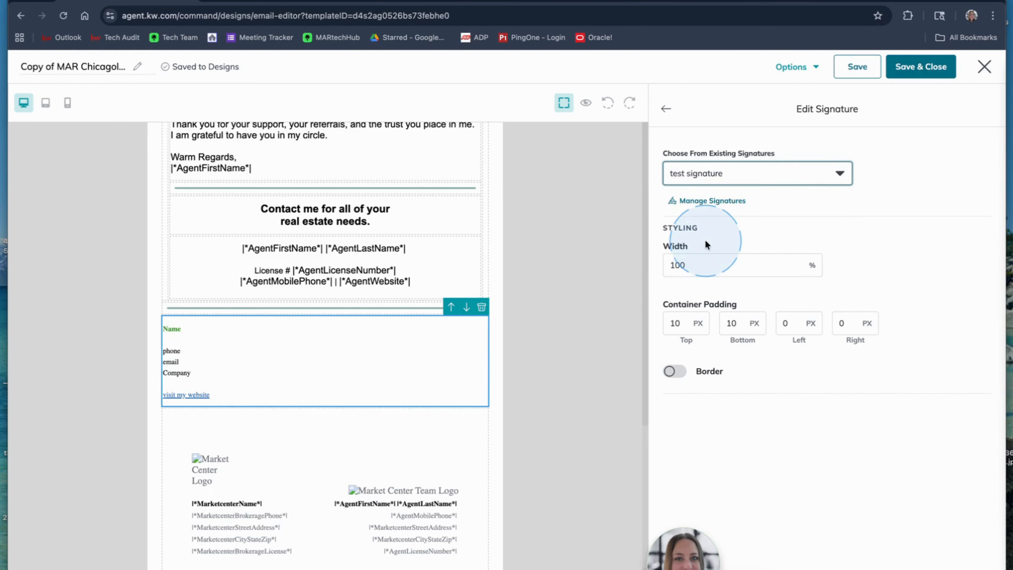
# Switch the Signature block to the RTT signature and save the design.
pyautogui.click(730, 175)
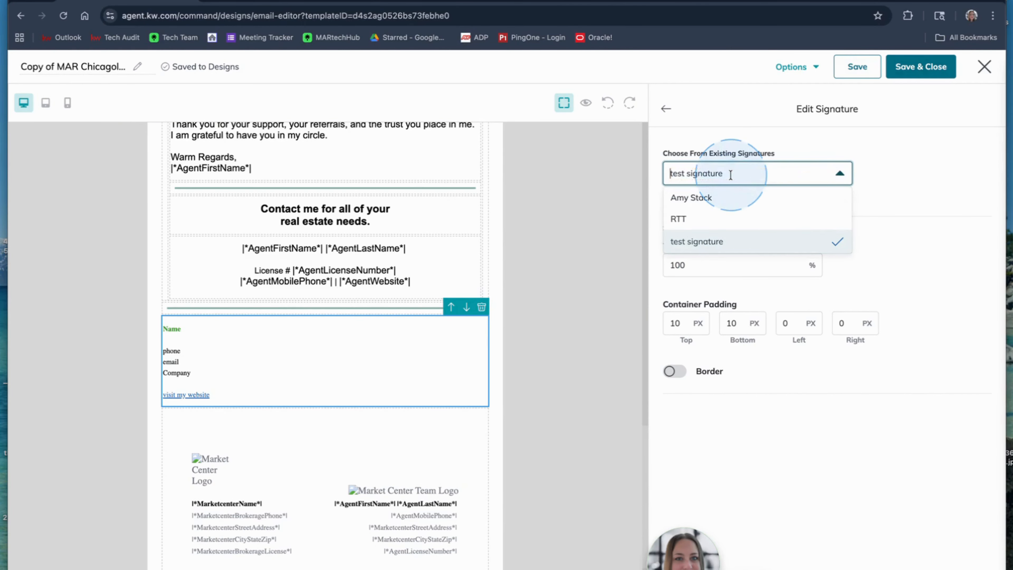
pyautogui.click(710, 215)
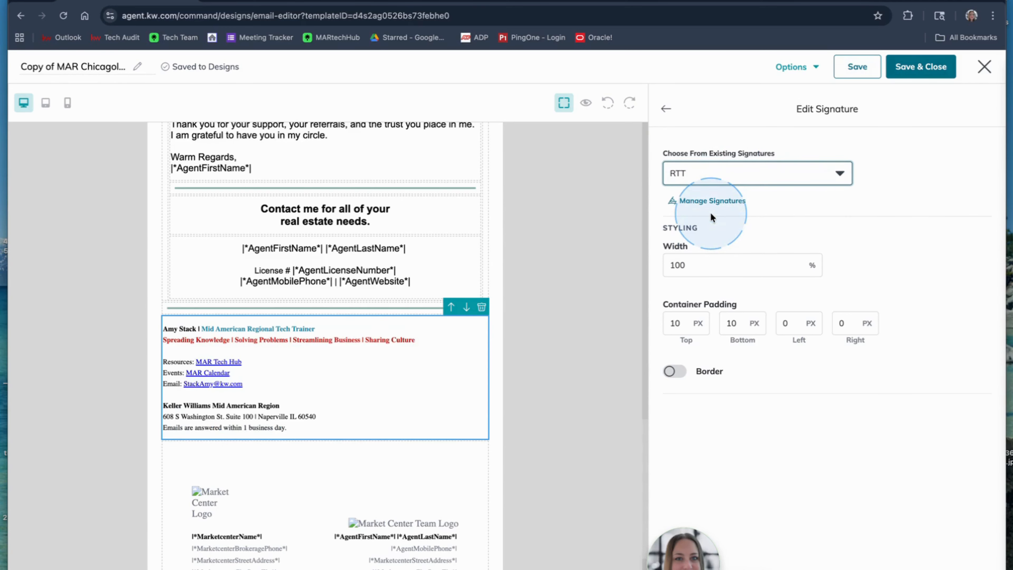
pyautogui.click(929, 68)
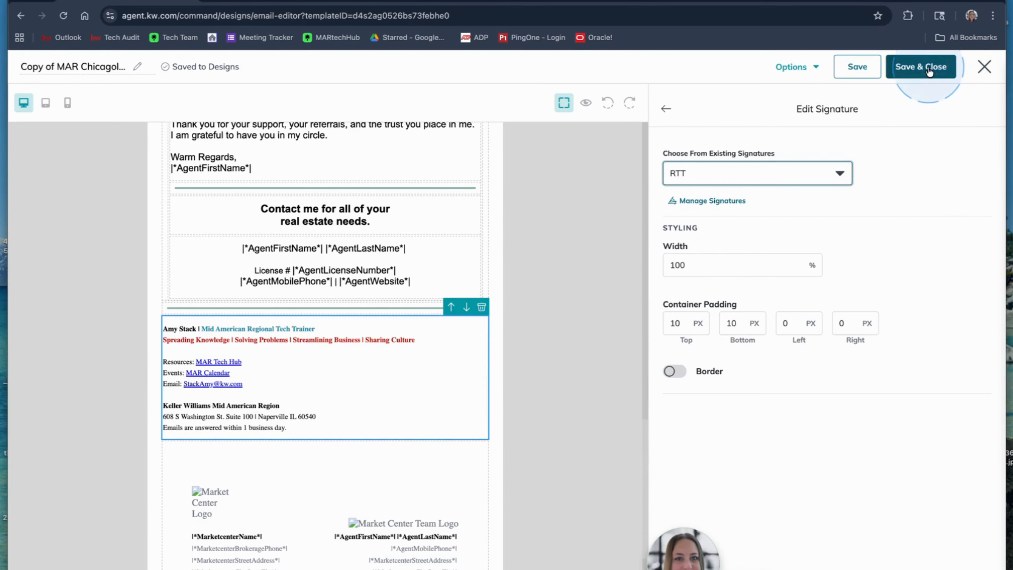
pyautogui.click(863, 68)
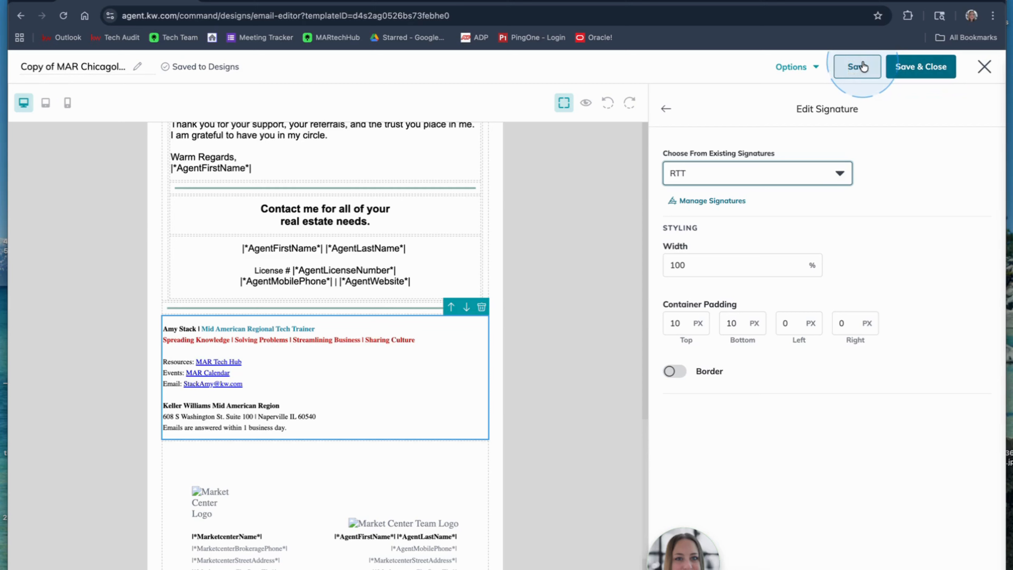